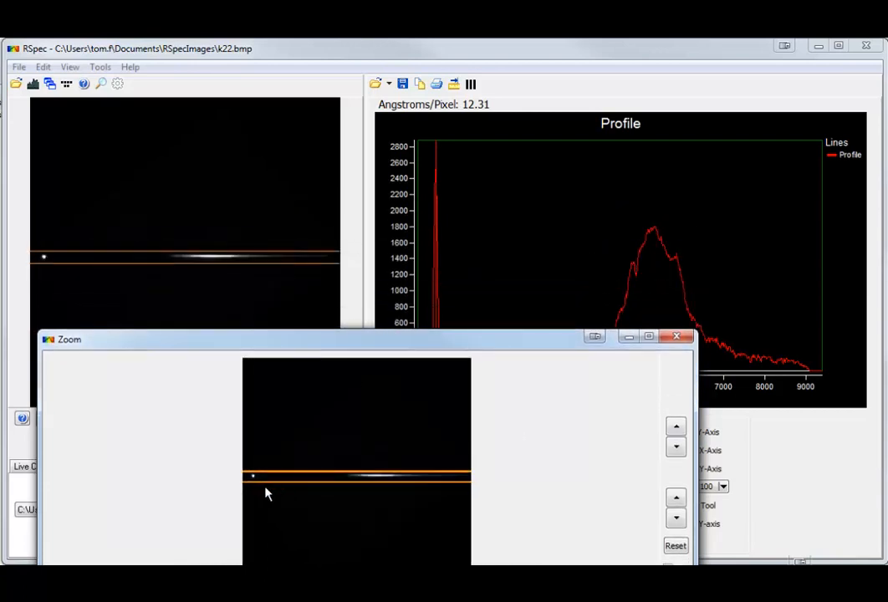
Step: Shift both spectrum selection lines slightly down in the zoomed image so the upper line sits just above the spectrum
scroll(257, 490, "up", 5)
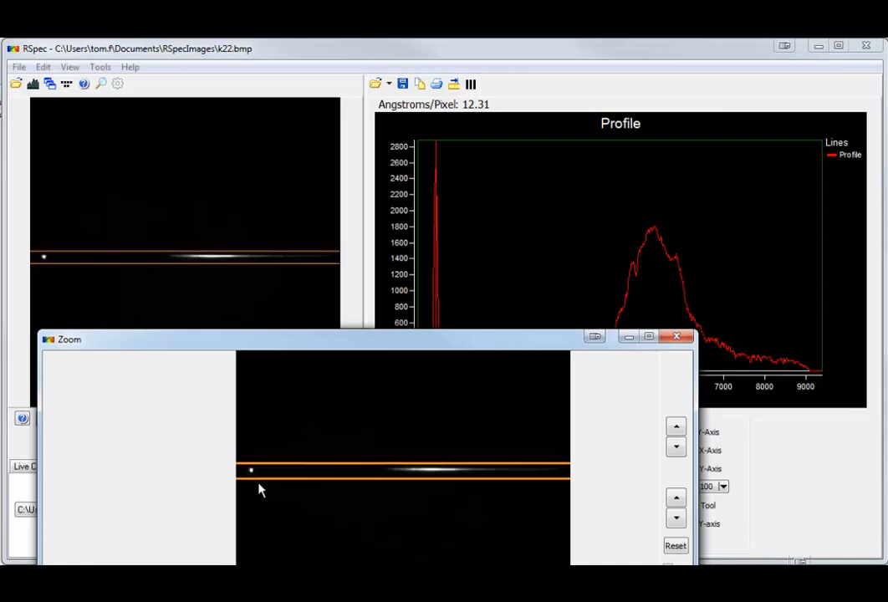
scroll(250, 478, "up", 4)
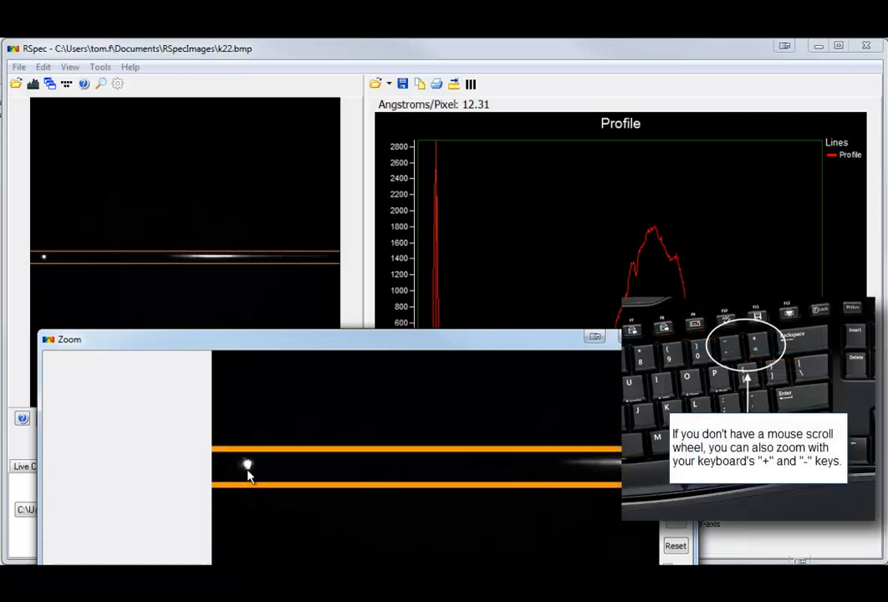
scroll(247, 471, "down", 6)
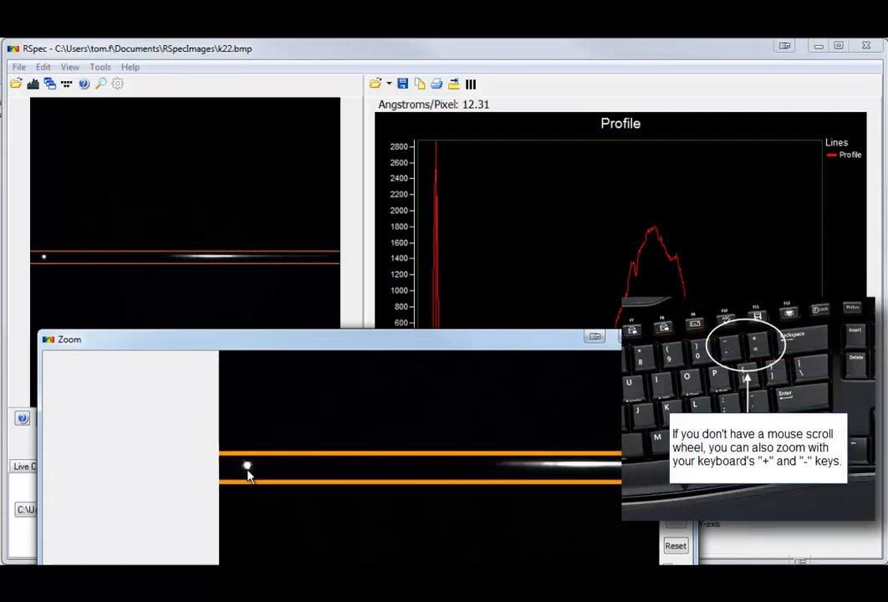
scroll(247, 471, "up", 3)
left_click_drag(579, 476, 222, 476)
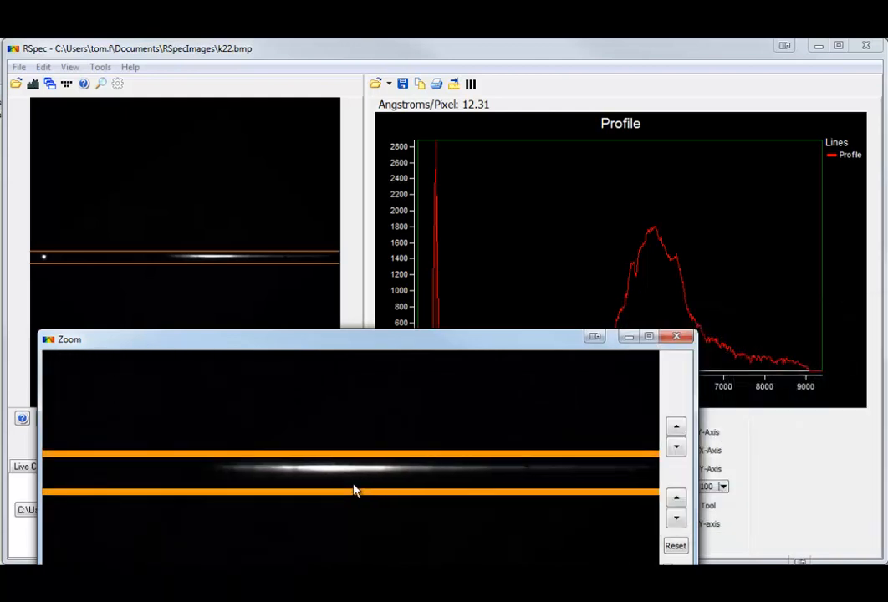
left_click_drag(355, 483, 374, 490)
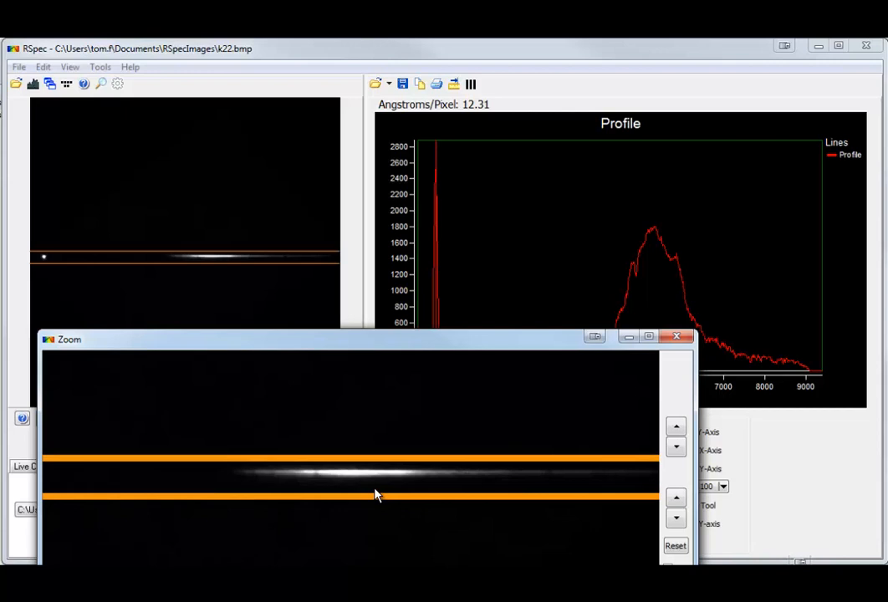
left_click(675, 449)
left_click(675, 450)
left_click(677, 448)
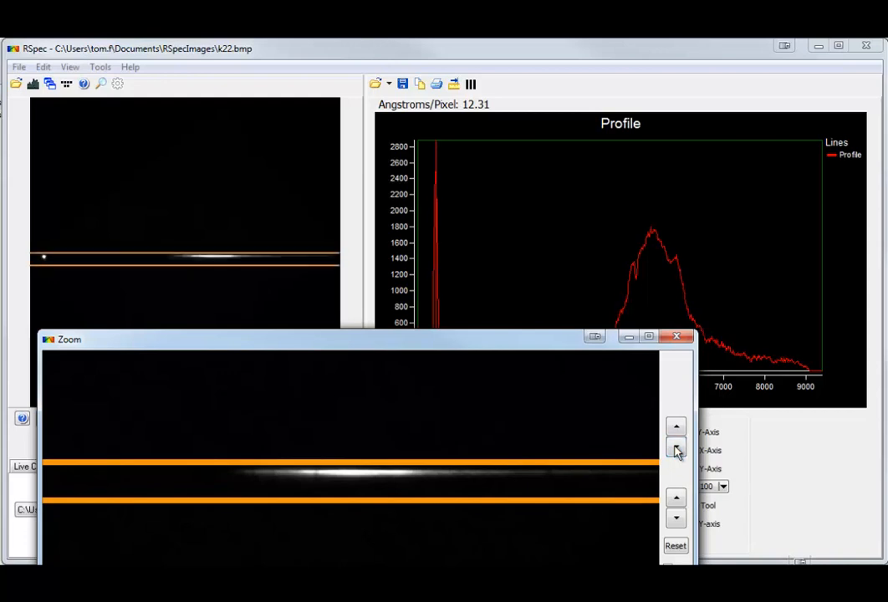
left_click(676, 449)
Step: Raise only the lower selection line until it sits just beneath the spectrum, and close the Zoom window
left_click(676, 498)
left_click(676, 499)
left_click(676, 499)
left_click(677, 499)
left_click(676, 499)
left_click(676, 499)
left_click(676, 499)
left_click(676, 499)
left_click(676, 499)
left_click(676, 499)
left_click(676, 499)
left_click(676, 499)
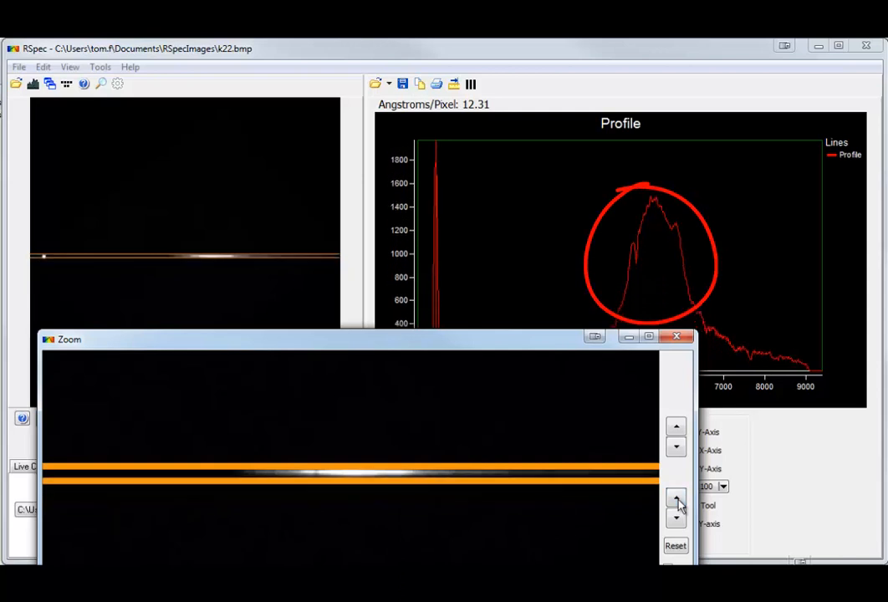
left_click(676, 499)
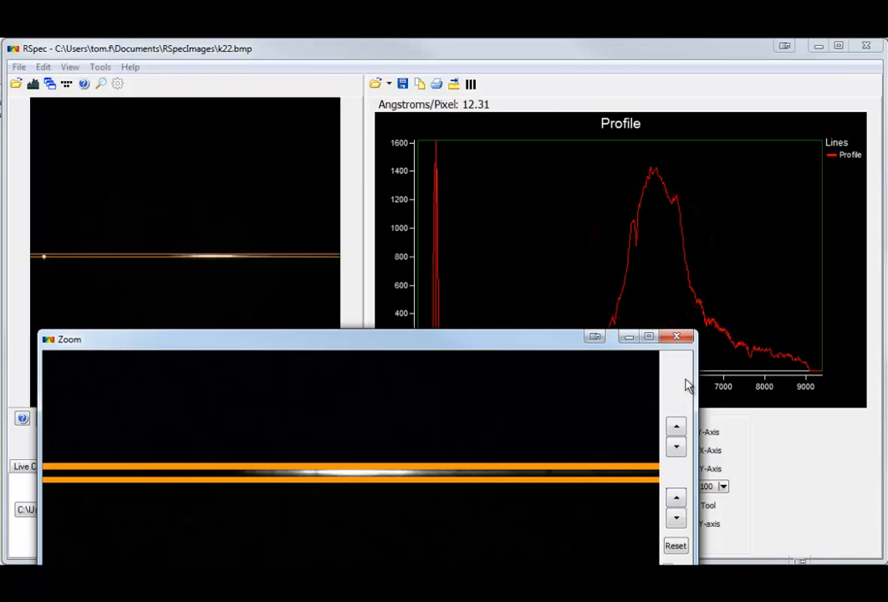
left_click(677, 342)
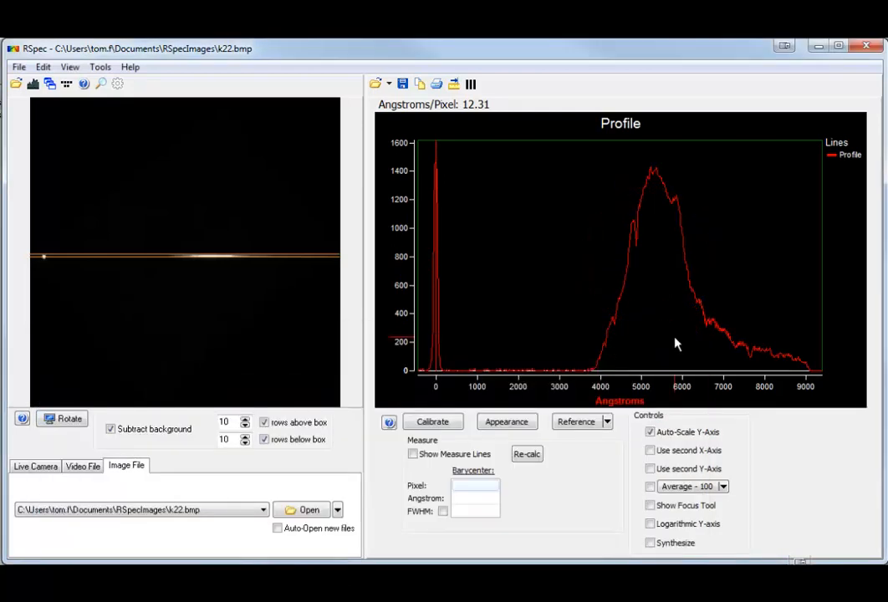
Step: Detach the Reference menu as a floating palette and place it below the spectrum image, away from the graph controls
left_click(607, 422)
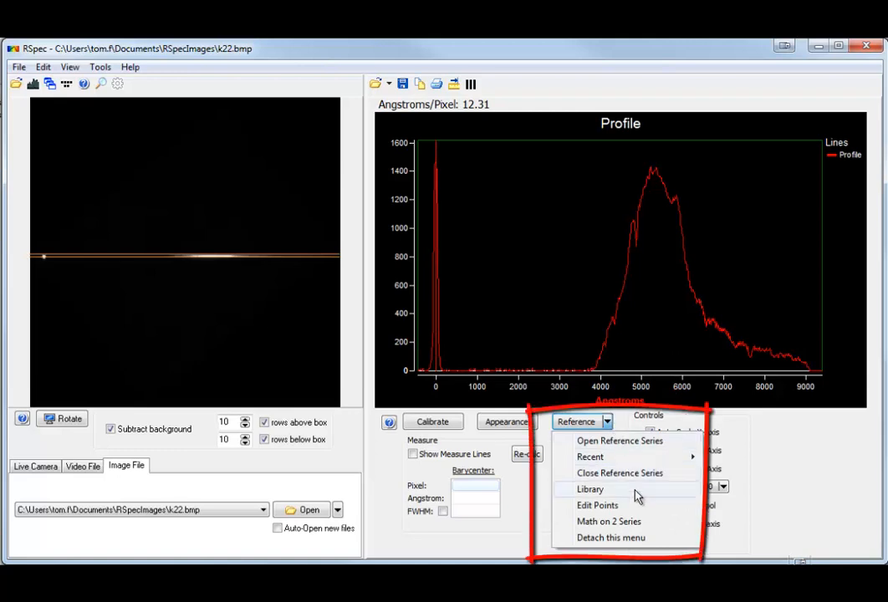
left_click(652, 539)
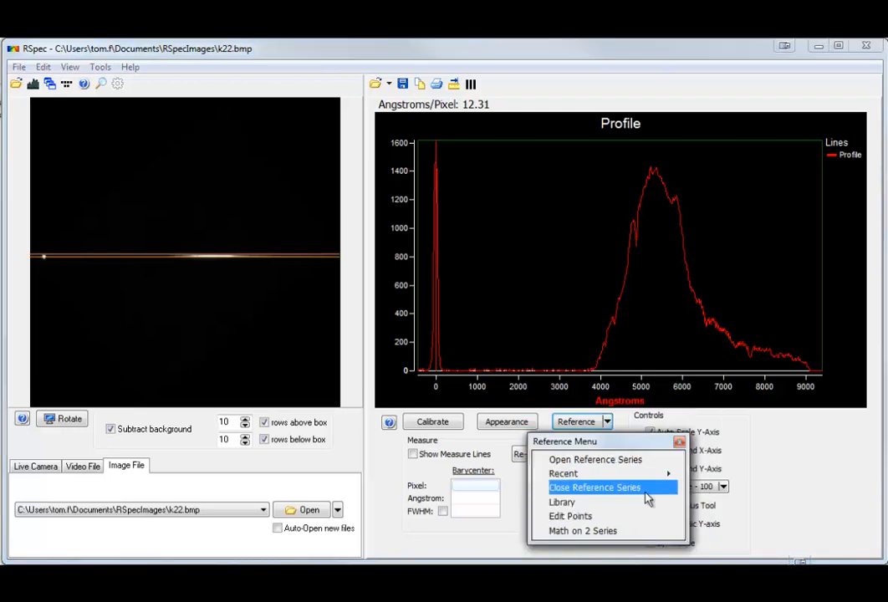
left_click_drag(633, 442, 308, 434)
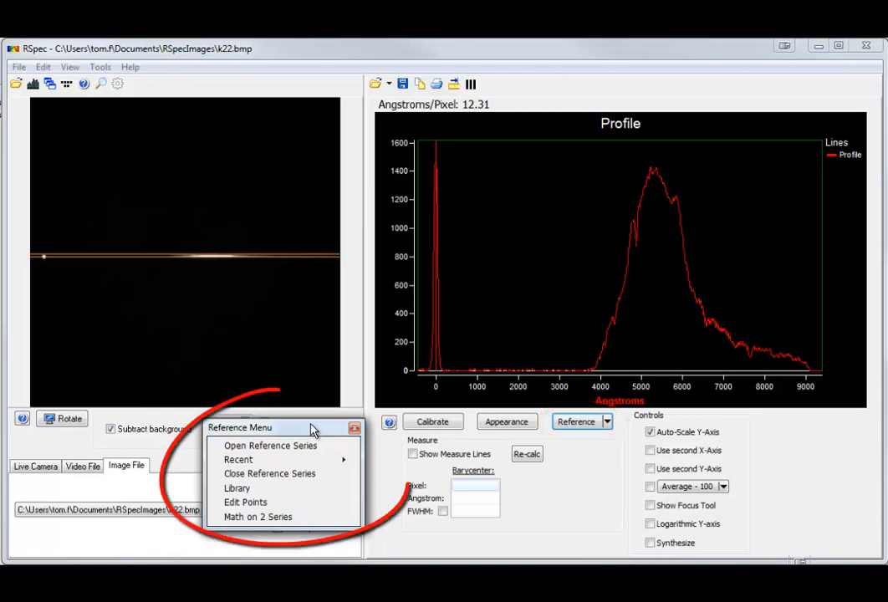
Step: Hide the measure lines and delete the profile points below 3800 Angstroms using Edit Points
left_click(297, 503)
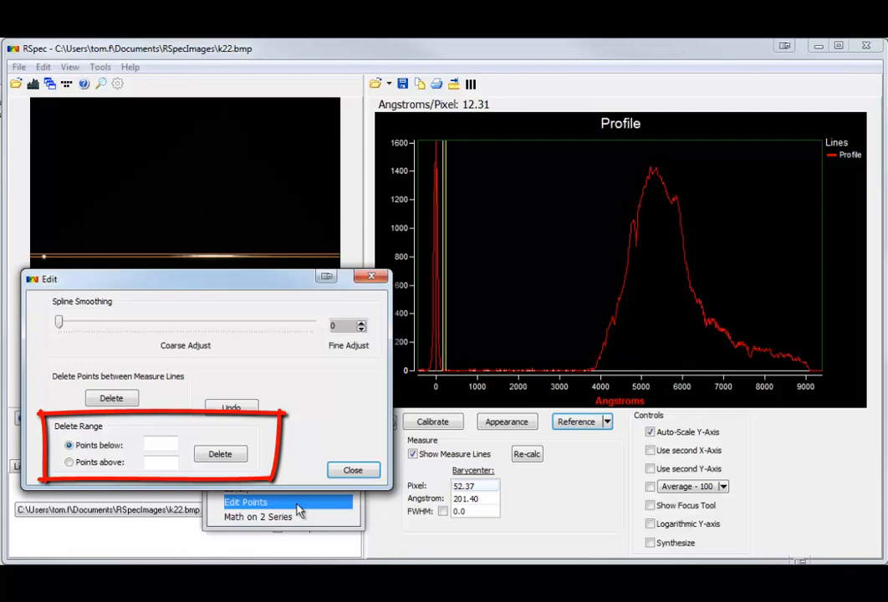
left_click(412, 454)
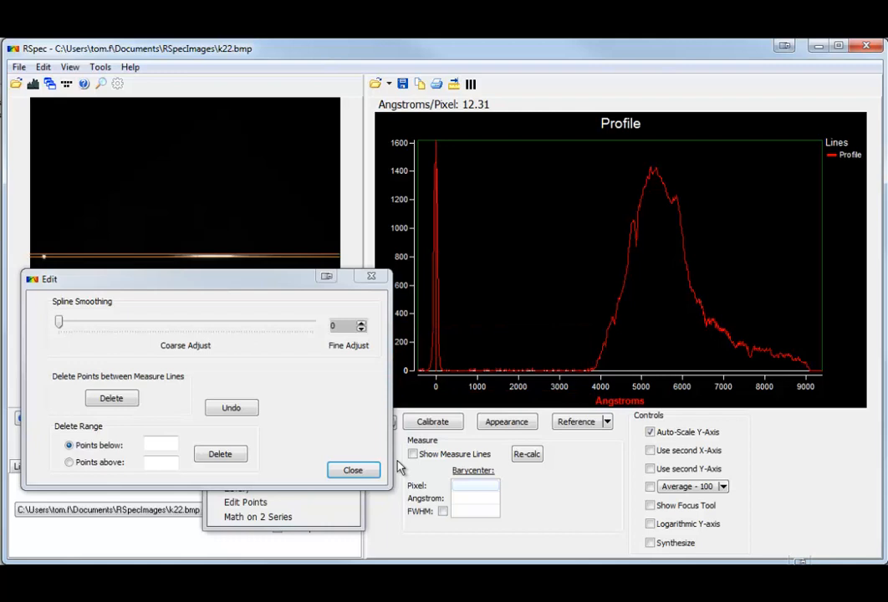
left_click(161, 446)
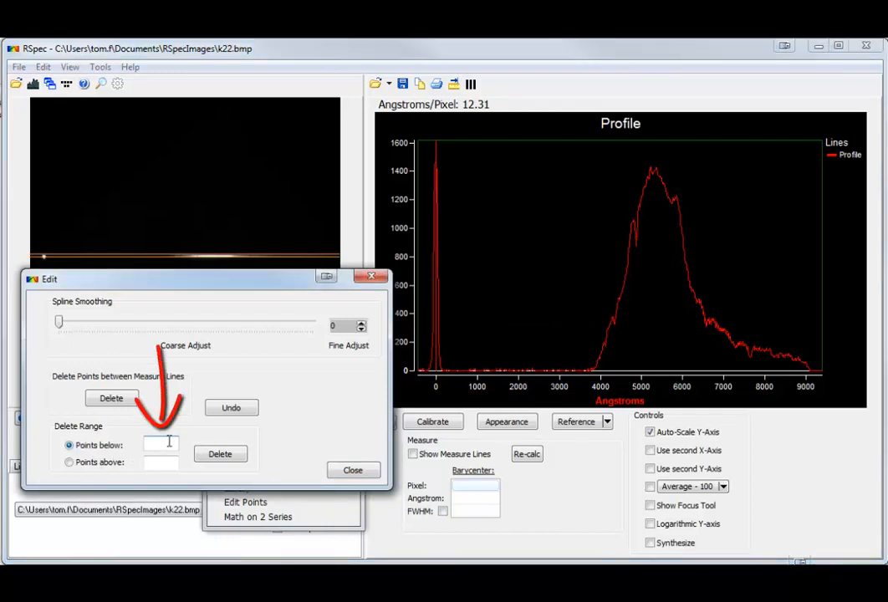
type("3800")
left_click(219, 454)
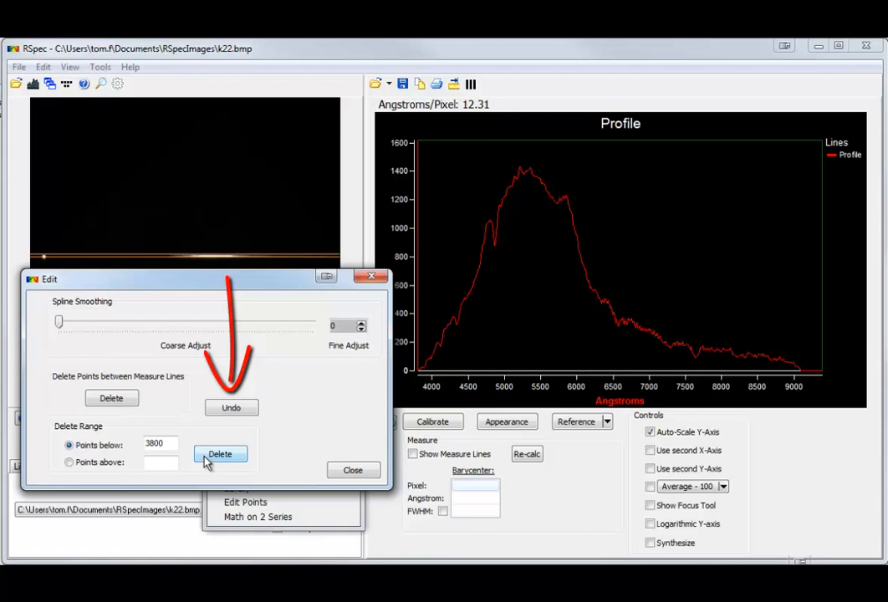
Step: Undo the deletion of the profile points and close the Edit window
left_click(227, 410)
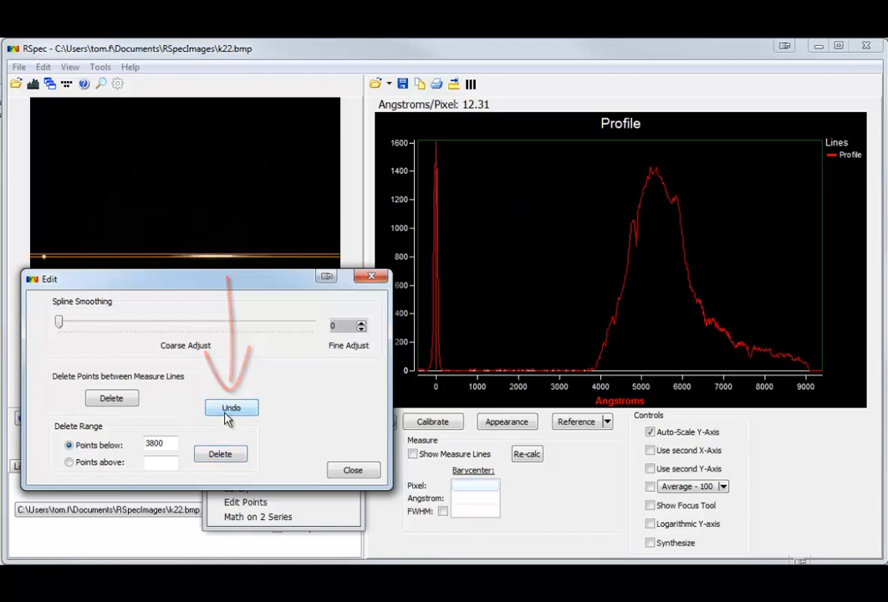
left_click(351, 471)
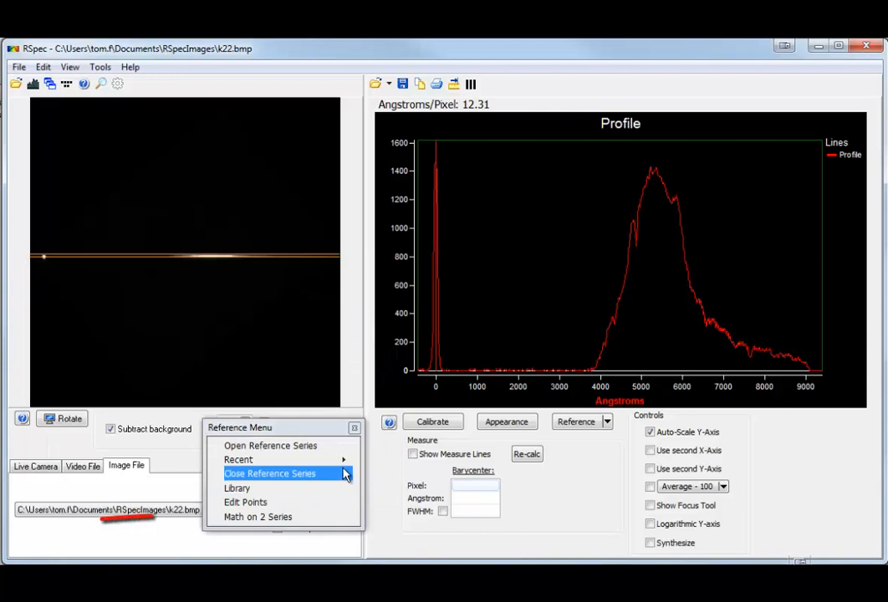
Step: Calculate the Main Profile divided by a constant of 100 with Math on 2 Series
left_click(333, 516)
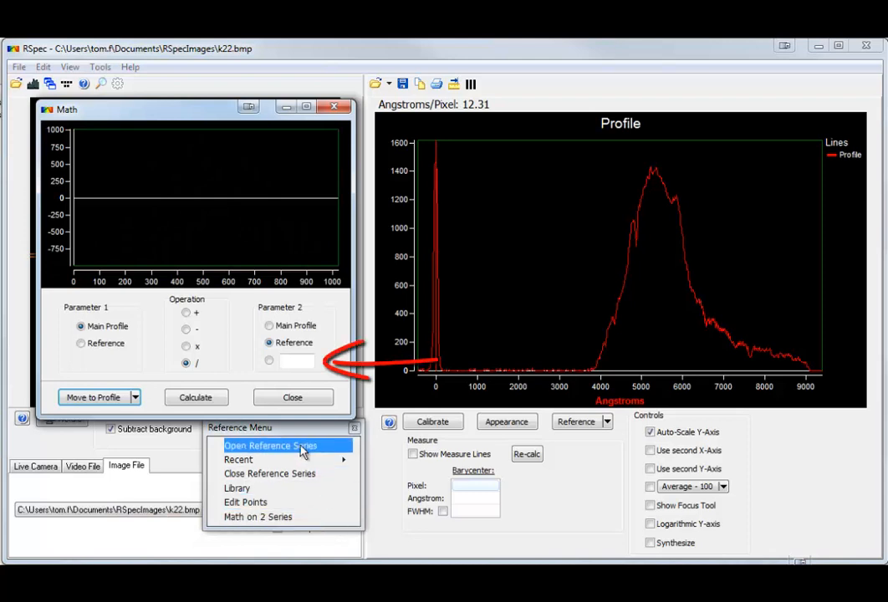
left_click(269, 361)
left_click(288, 366)
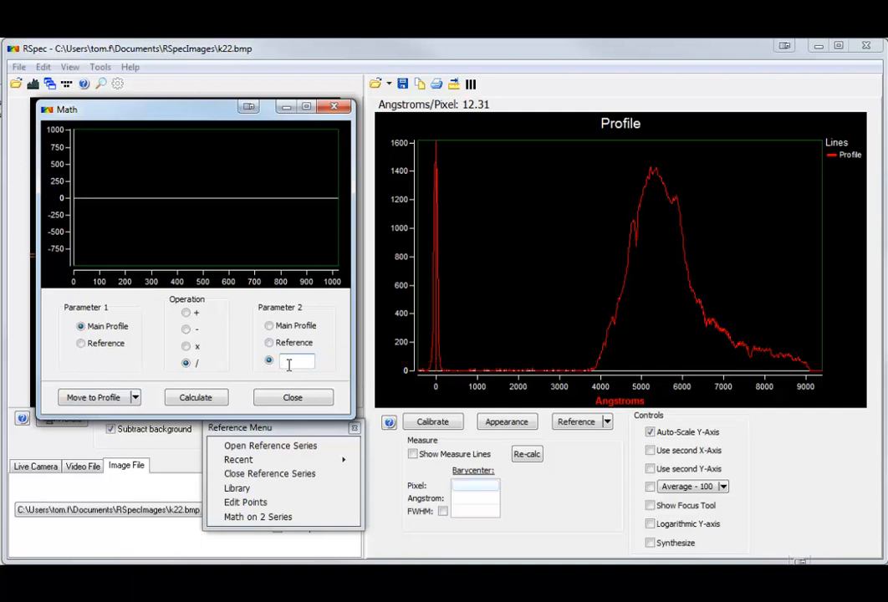
type("100")
left_click(221, 401)
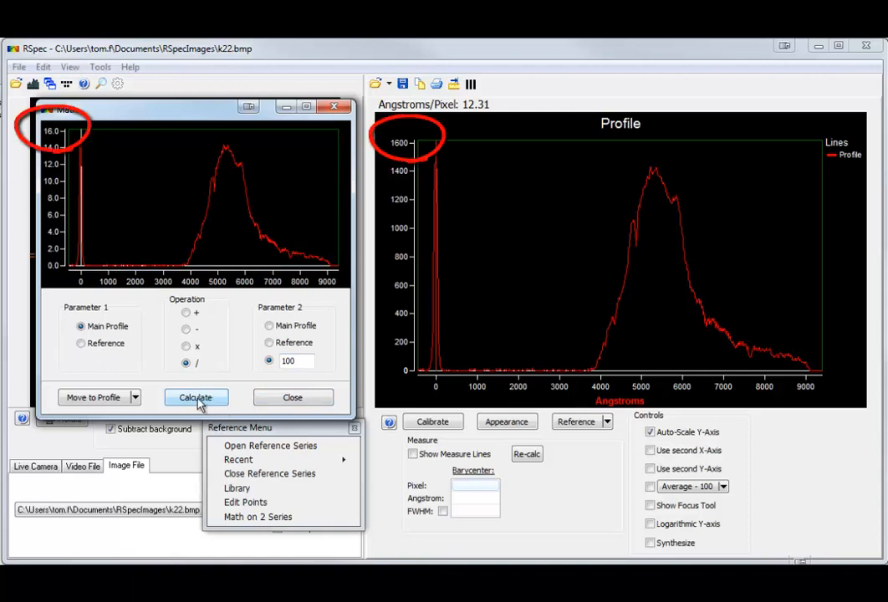
Step: View the destination choices for moving the calculated result, and close the Math window
left_click(135, 398)
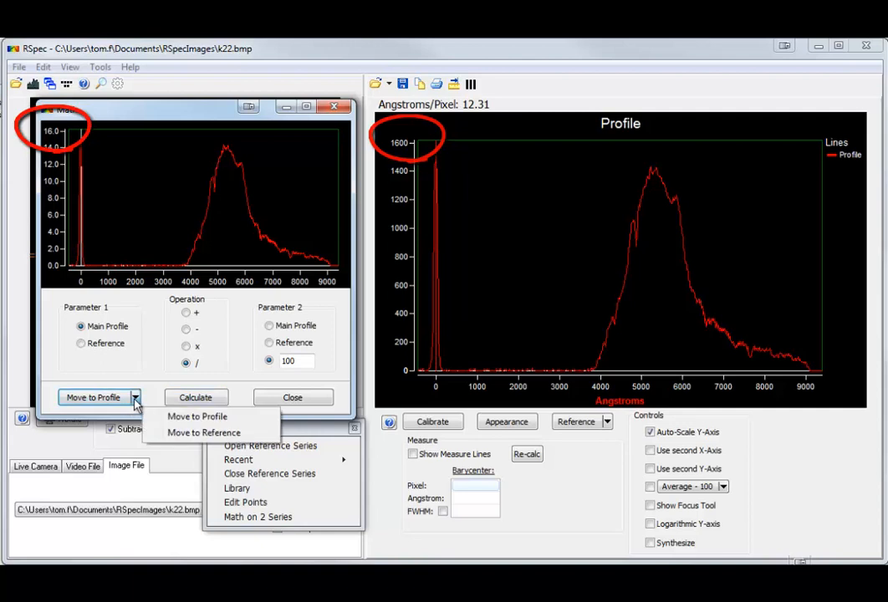
left_click(247, 430)
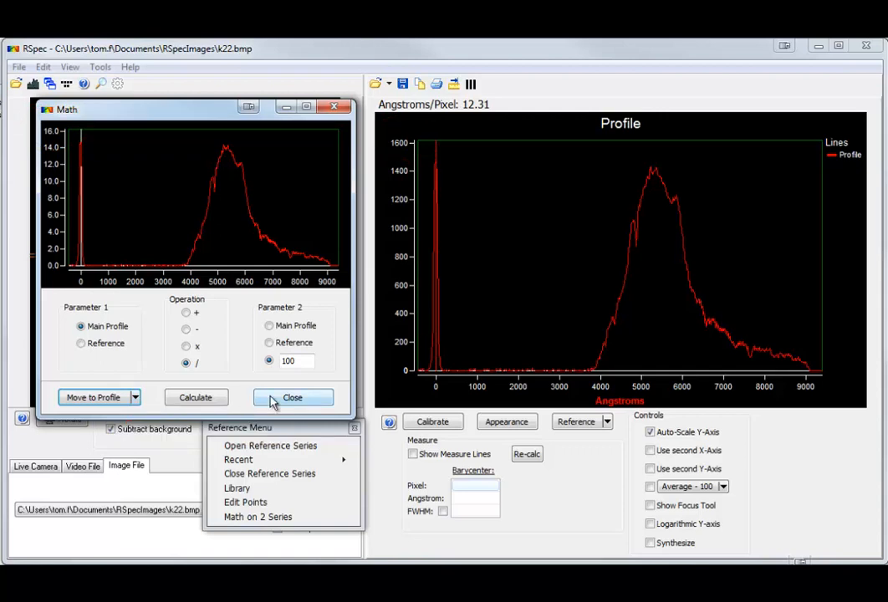
left_click(284, 401)
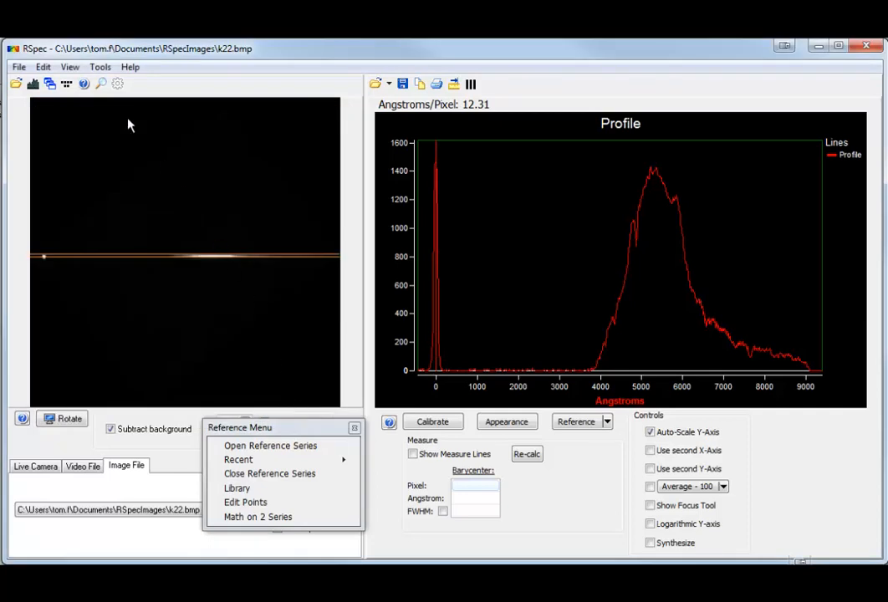
Step: Look through the available interface languages and leave the list without choosing one
left_click(99, 67)
mouse_move(116, 89)
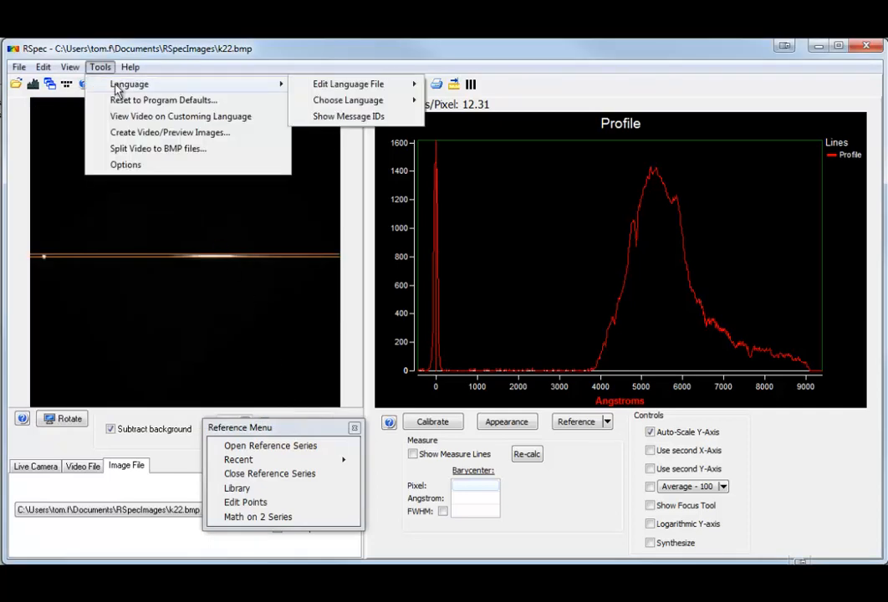
mouse_move(349, 101)
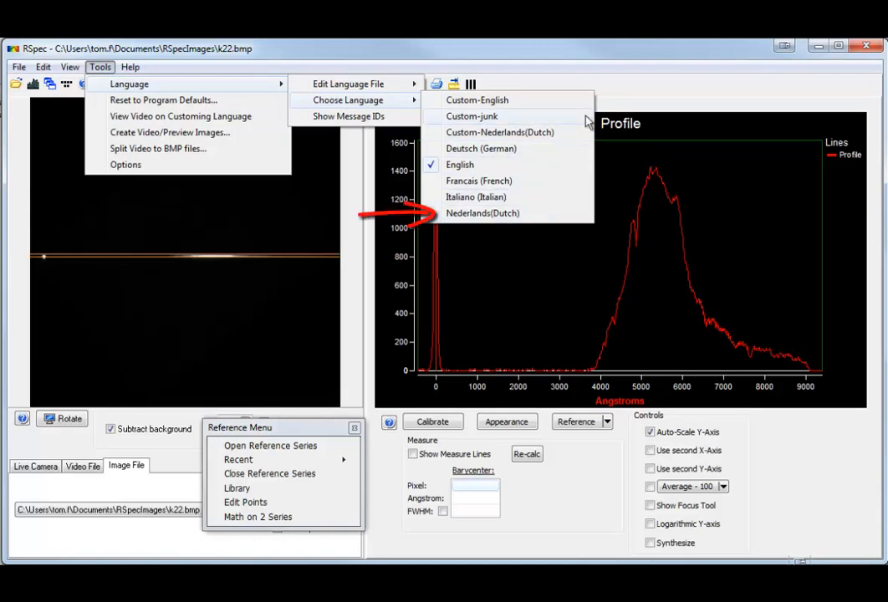
left_click(615, 85)
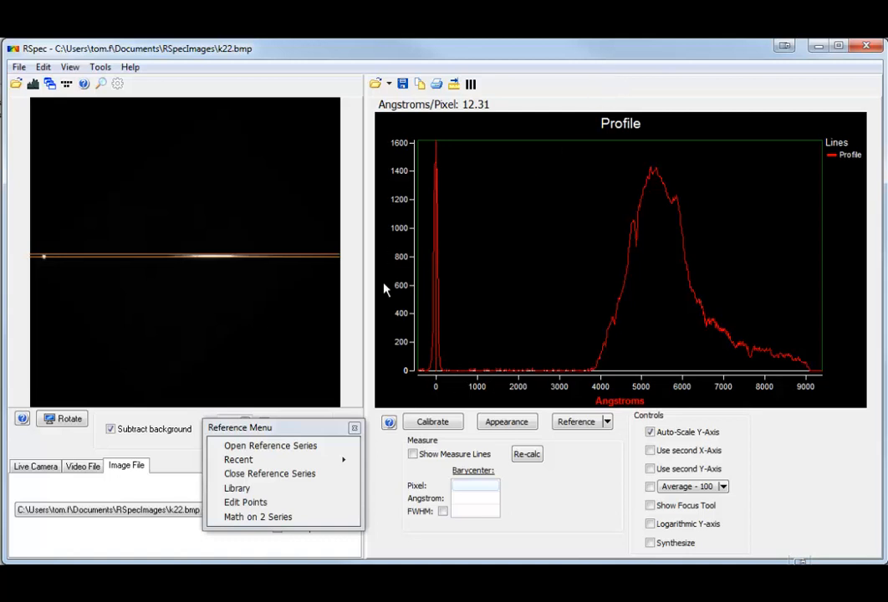
Step: Lower the bottom selection line in the image to widen the band, and move the Reference Menu palette over the graph's Controls group
left_click_drag(275, 287, 279, 309)
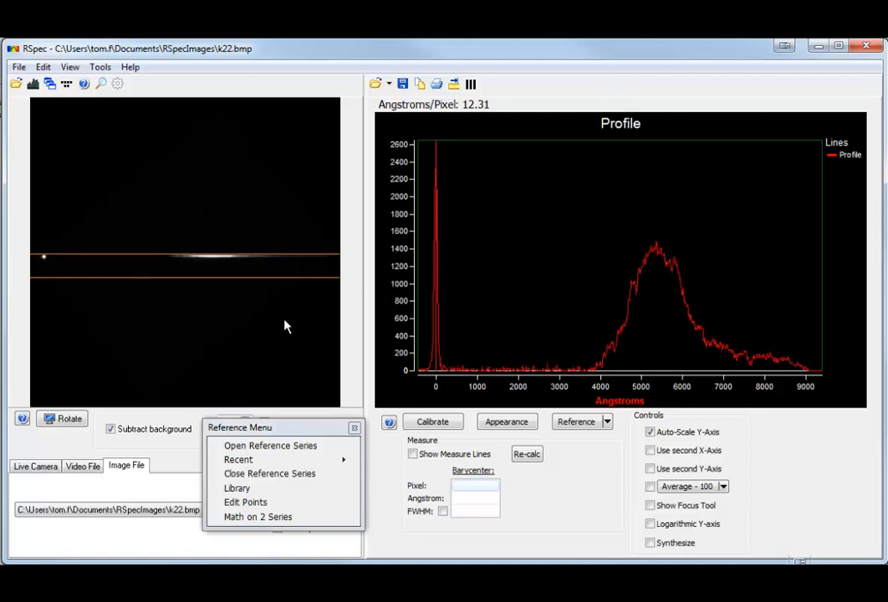
left_click_drag(291, 431, 799, 444)
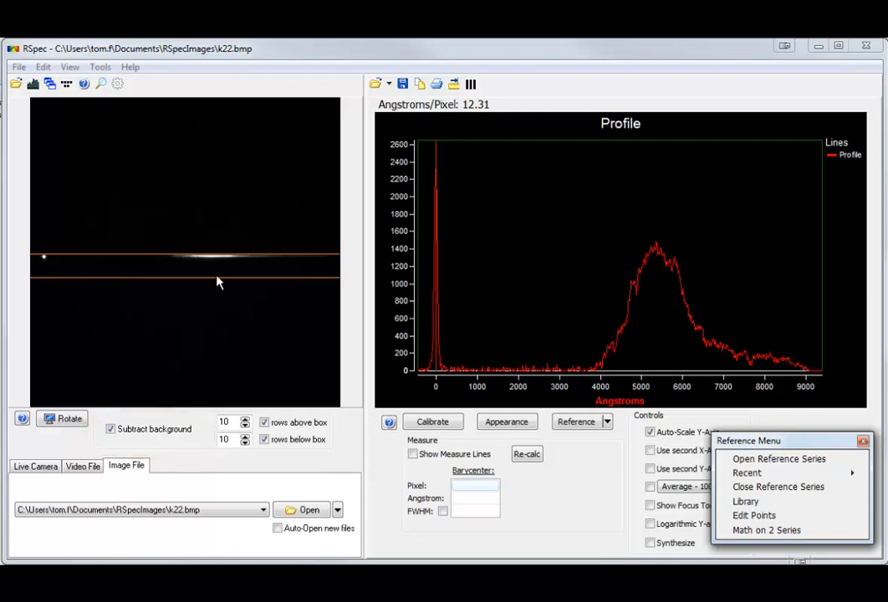
Step: Allow negative pixel values as a result of background subtraction in the program options
left_click(123, 87)
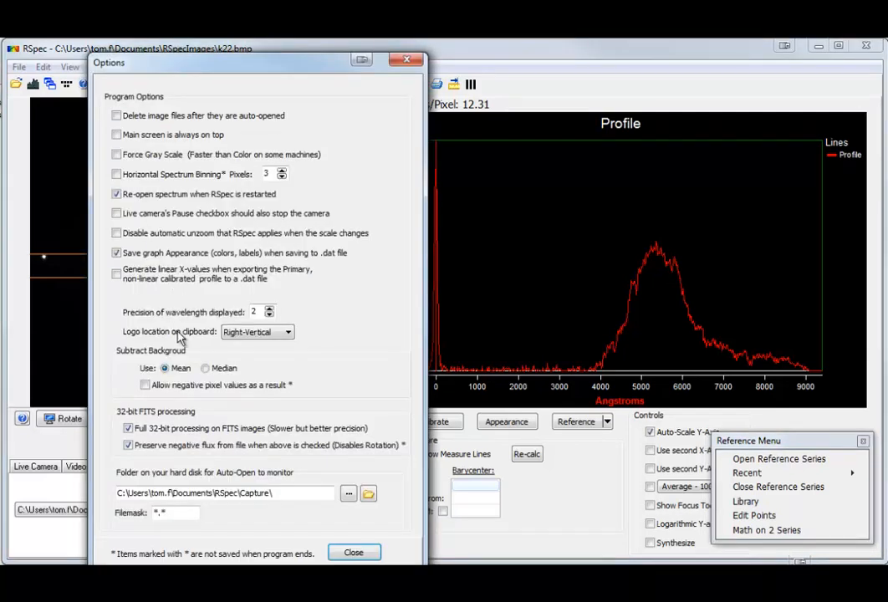
left_click(153, 387)
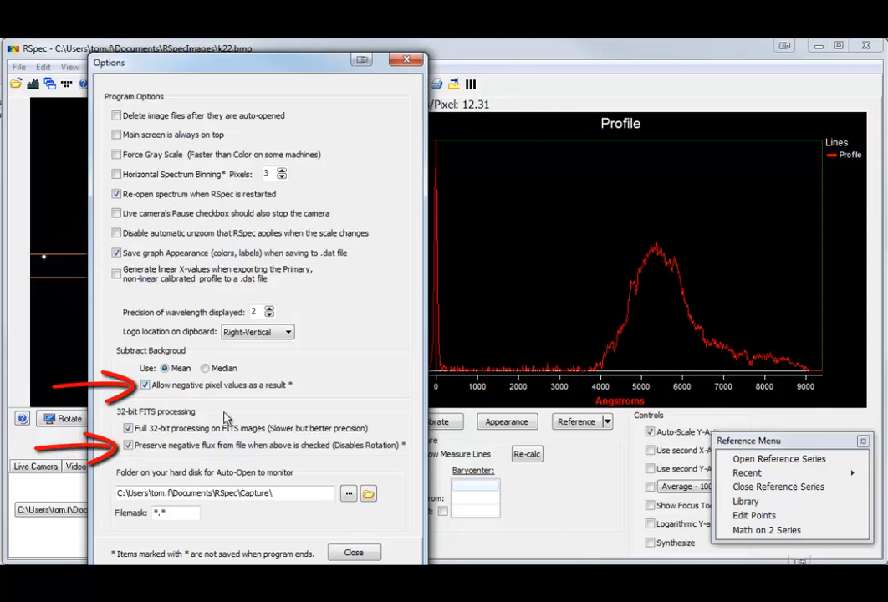
left_click(352, 552)
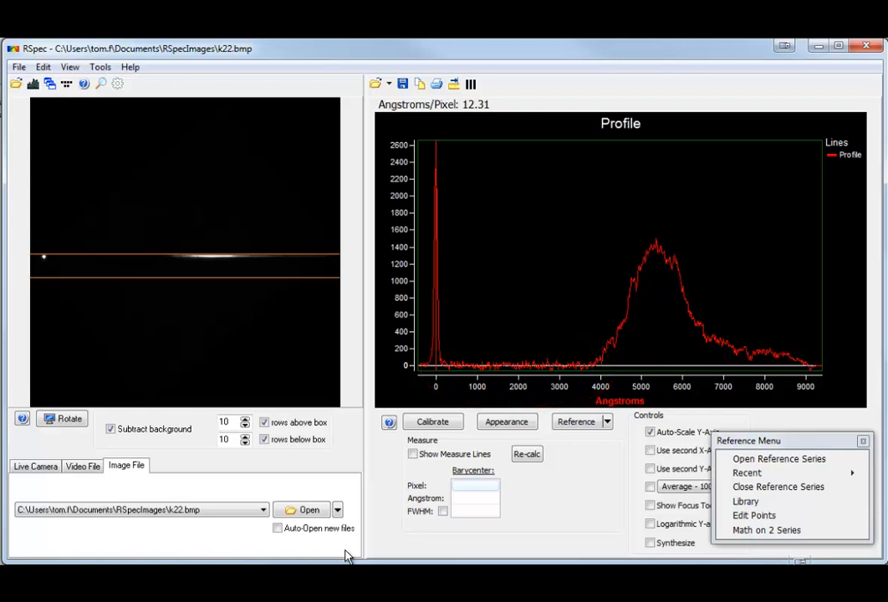
Step: Open the graph's label appearance settings alongside the Elements window and display the Hydrogen Balmer line details
left_click(516, 423)
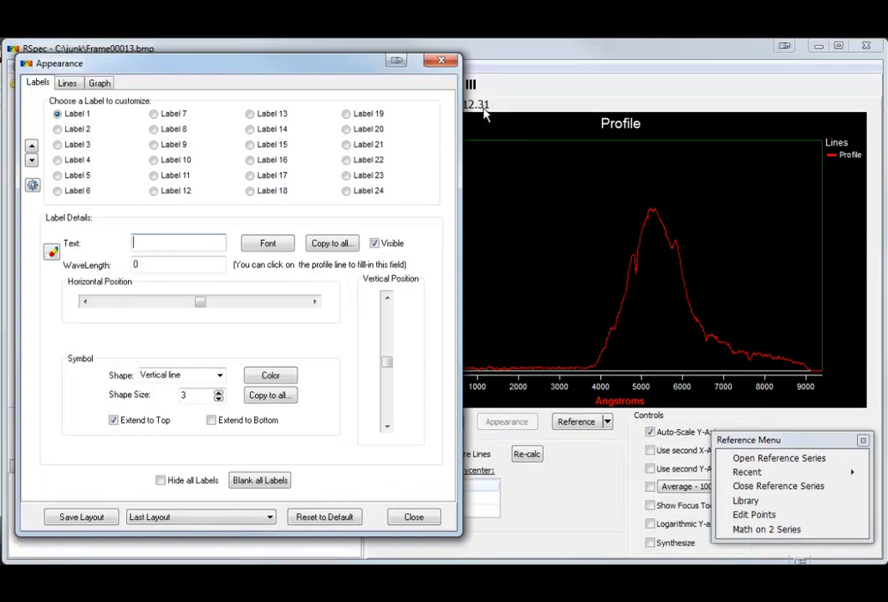
left_click(472, 86)
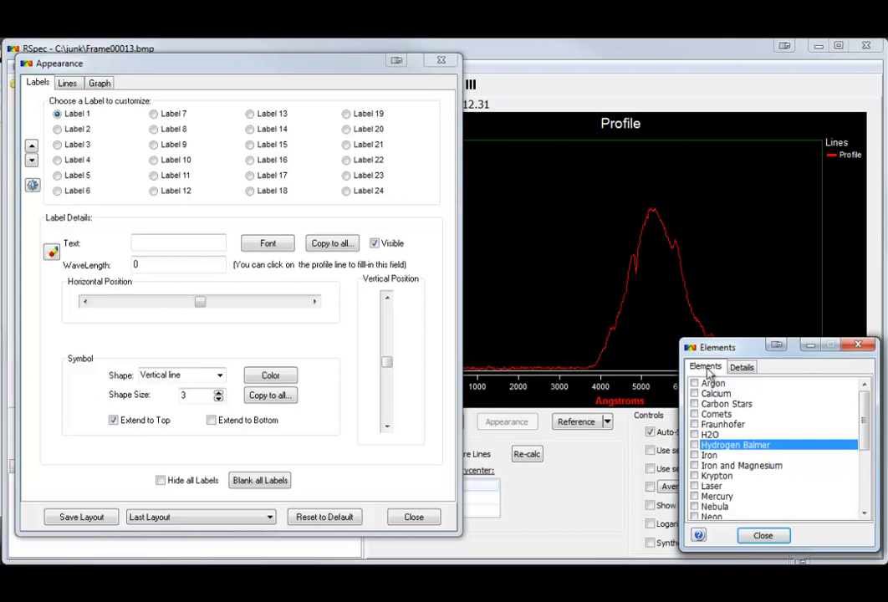
left_click(742, 368)
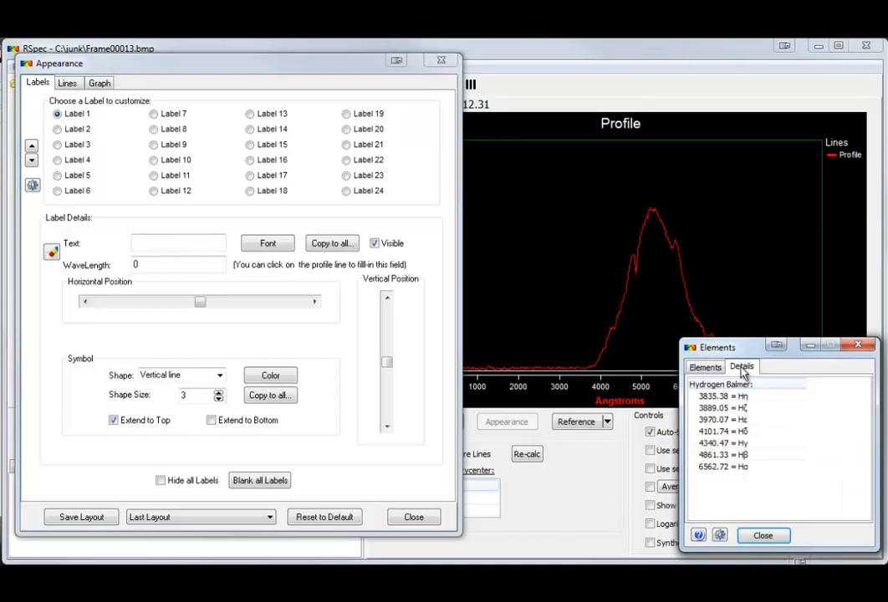
Step: Fill the first graph label with the Hydrogen Balmer Hγ line at 4340 and the second with the Hβ line at 4861
left_click(723, 445)
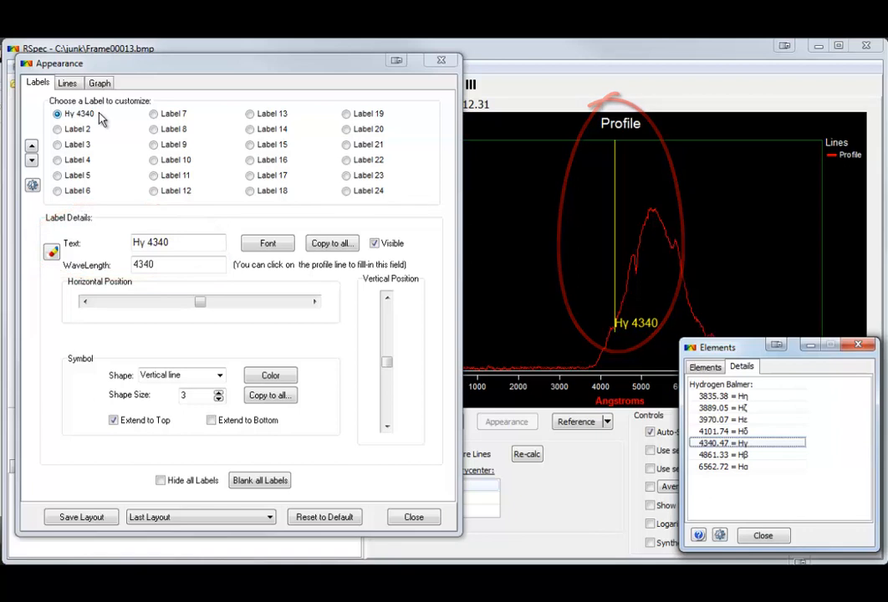
left_click(78, 131)
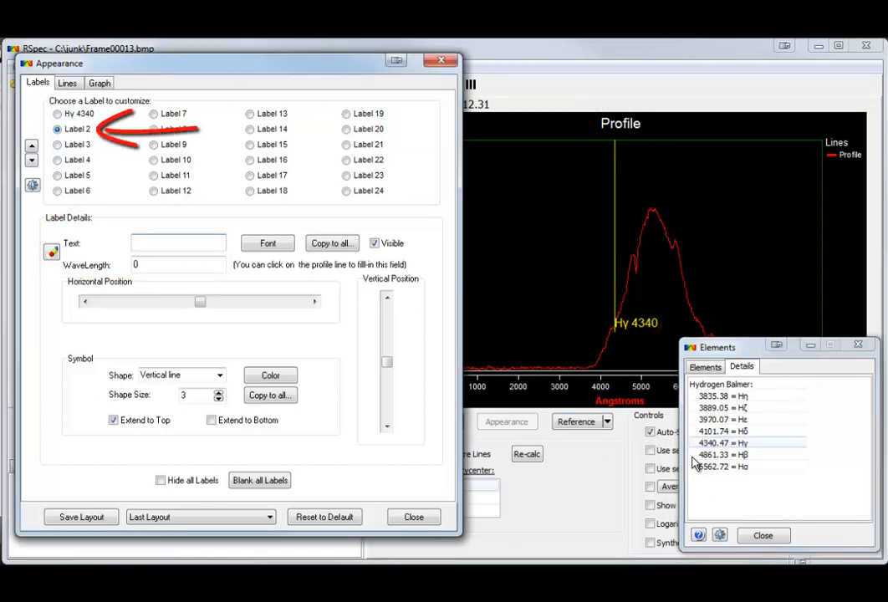
double_click(722, 456)
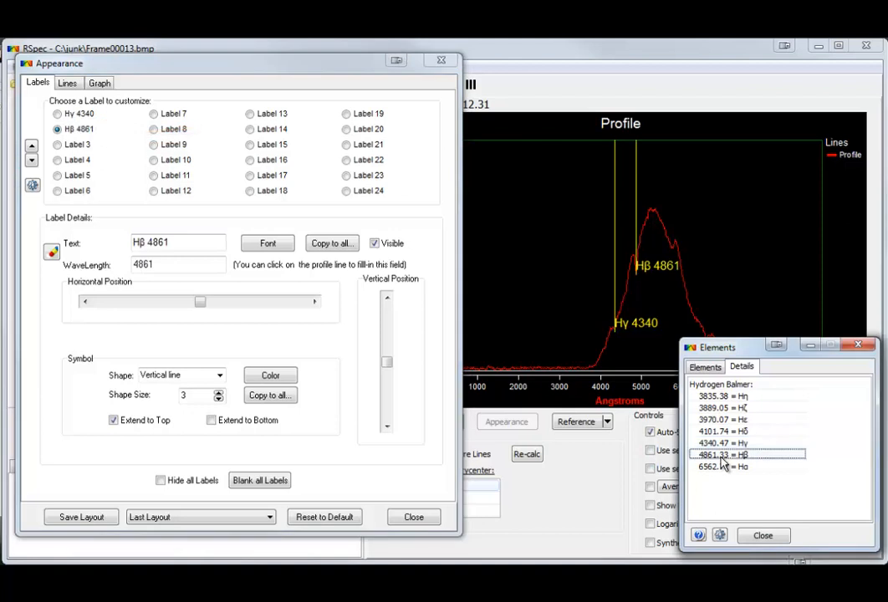
Step: Clear the Hγ 4340 and Hβ 4861 labels one at a time and return to the first label
left_click(88, 117)
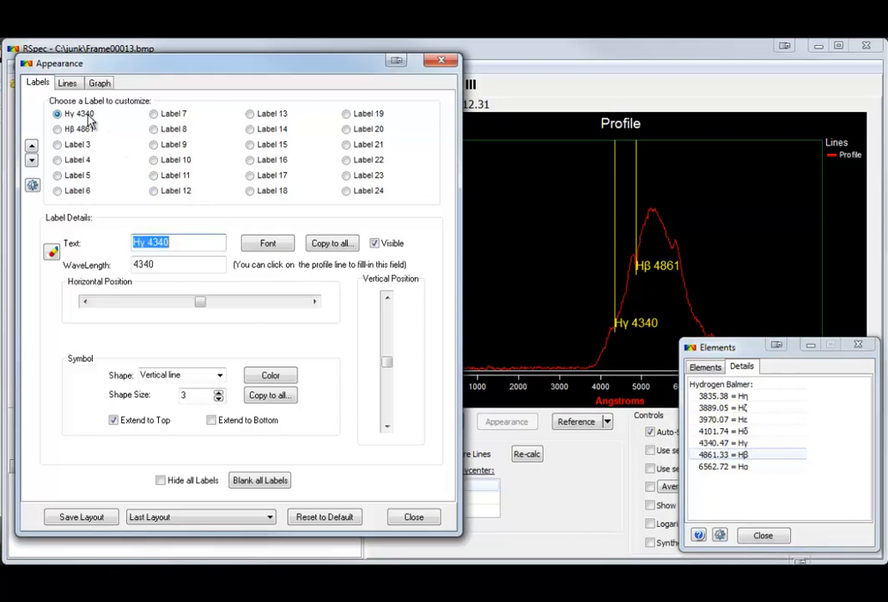
left_click(51, 251)
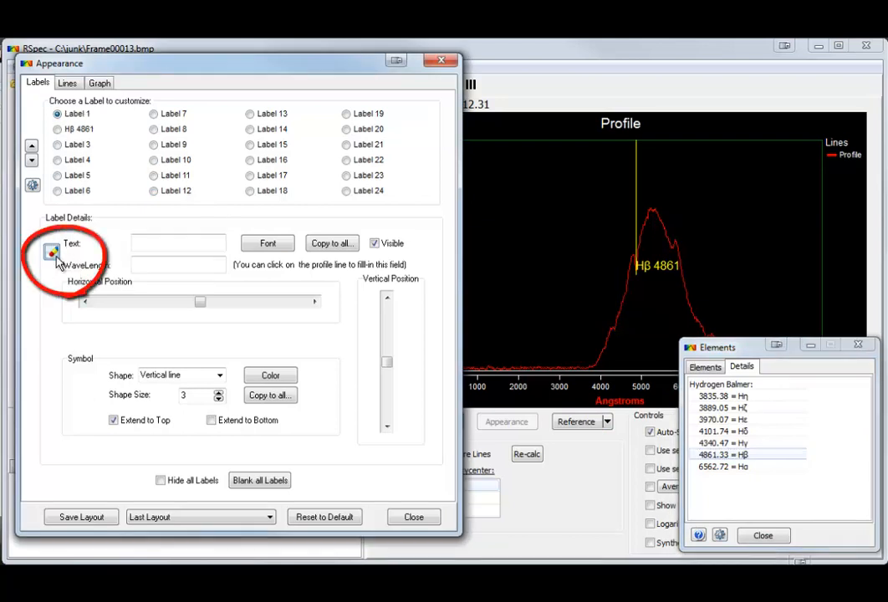
left_click(59, 129)
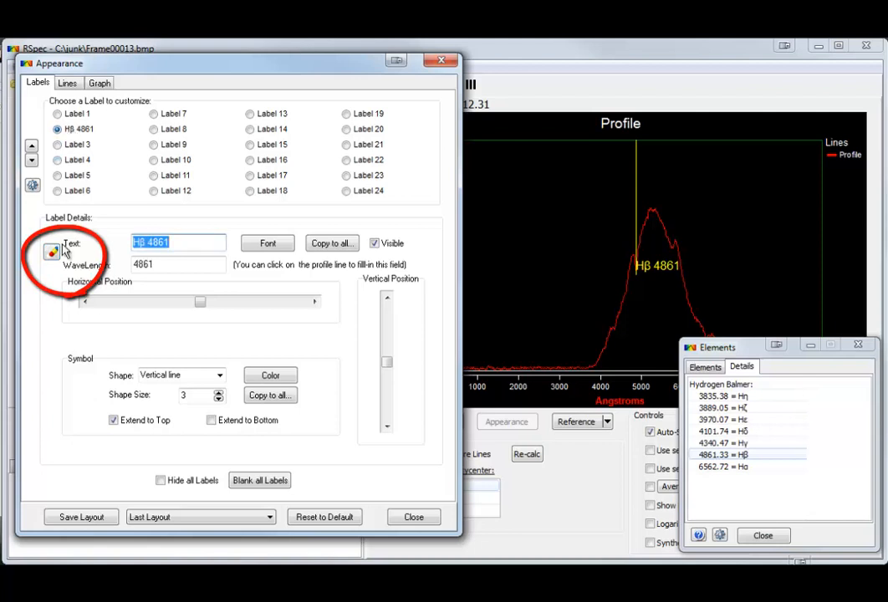
left_click(52, 252)
left_click(84, 115)
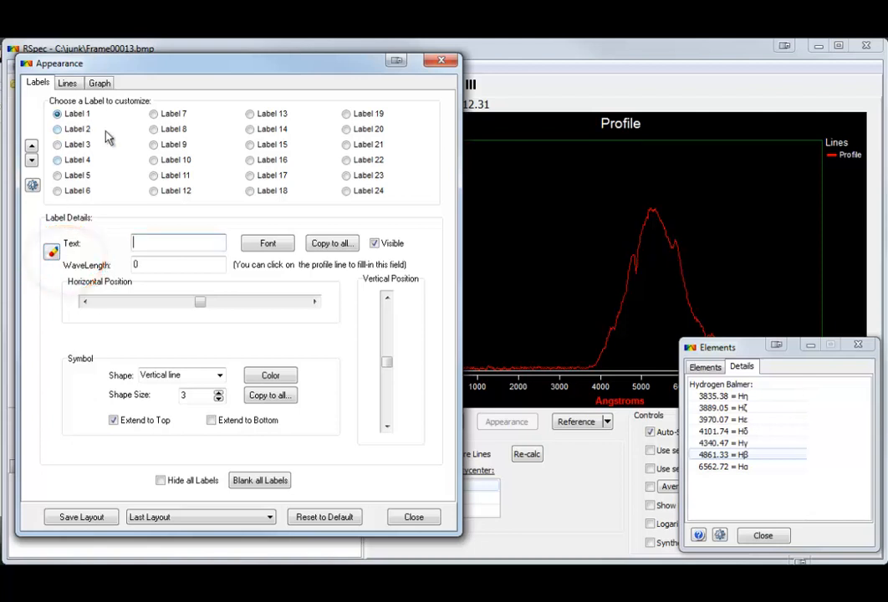
Step: Set the element detail export to automatically advance to the next label on the Appearance screen
left_click(32, 185)
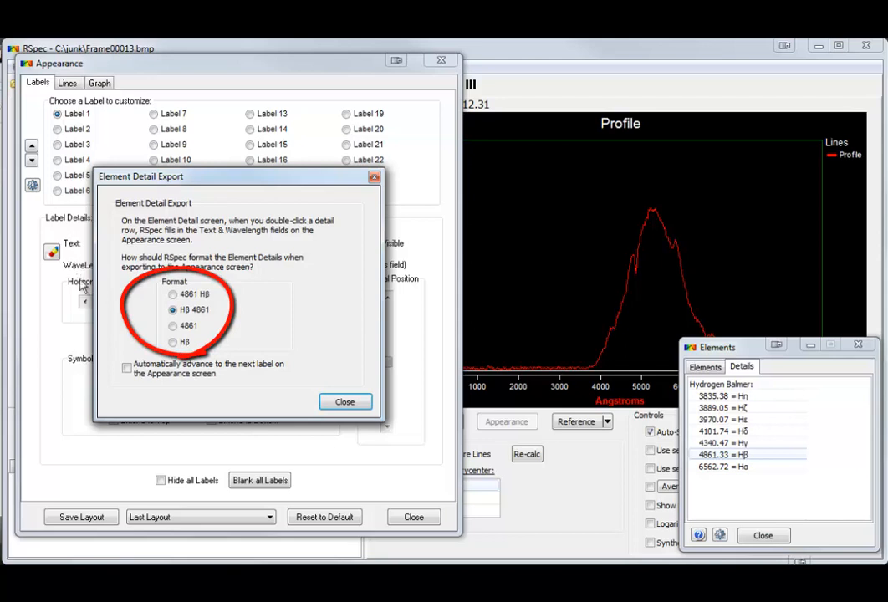
left_click(127, 367)
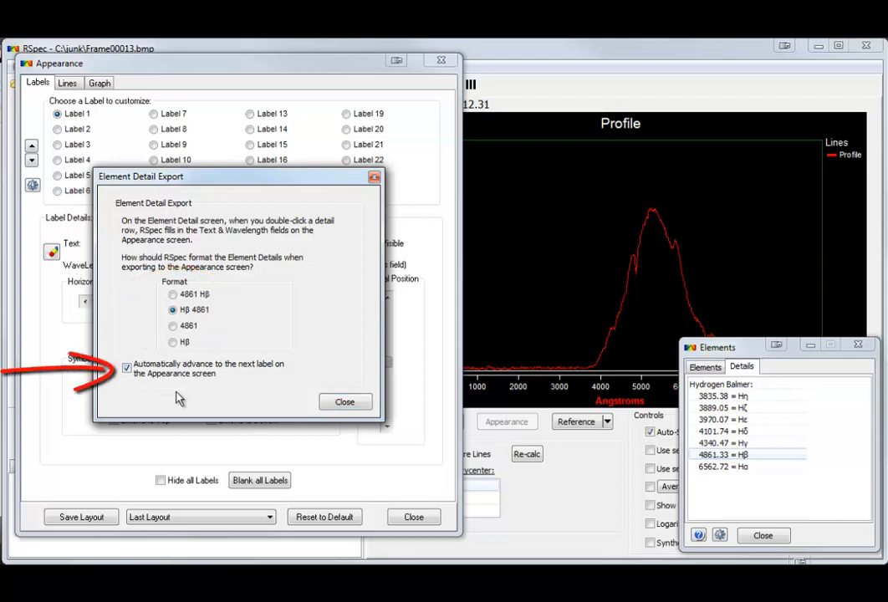
left_click(364, 408)
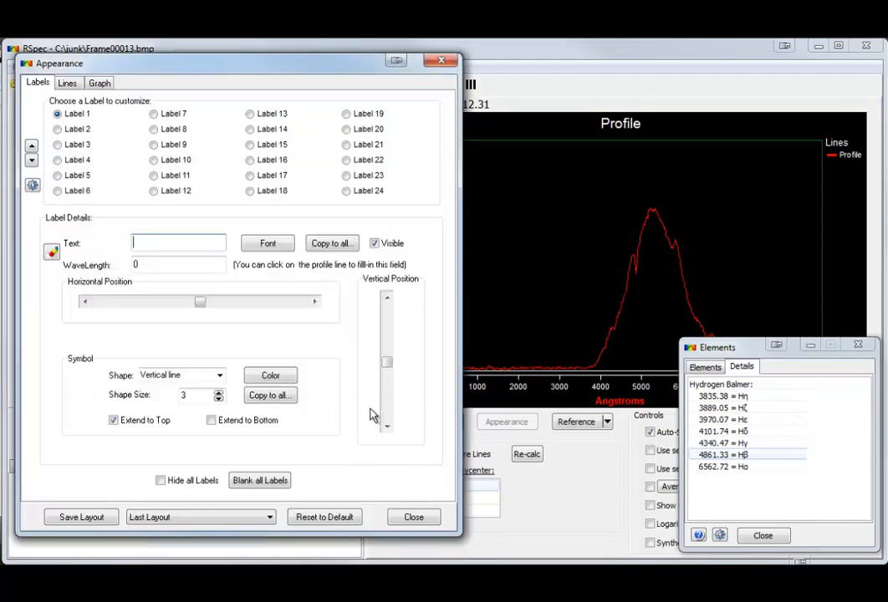
Step: Fill the first three labels in order with the Hydrogen Balmer lines Hγ (4340.47), Hβ (4861.33) and Hα (6562.72)
double_click(720, 444)
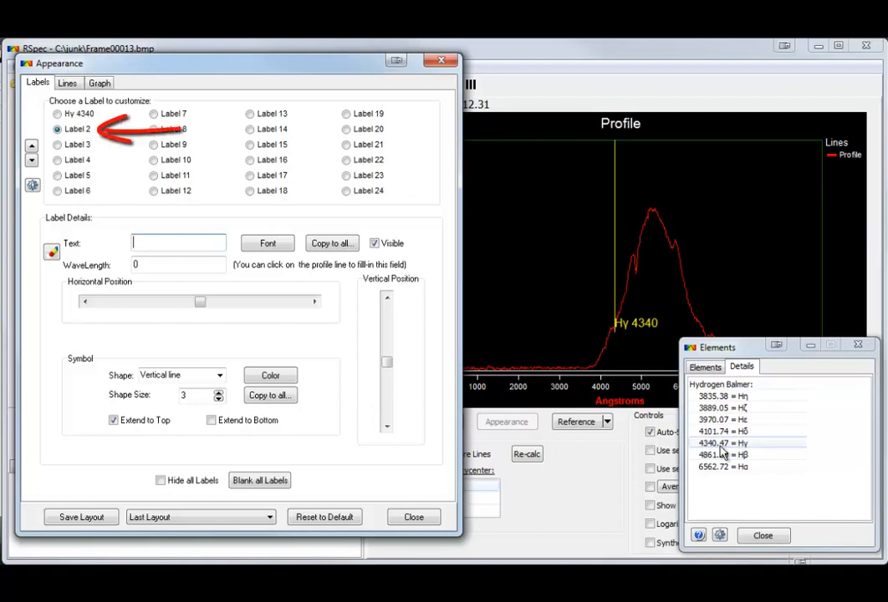
double_click(720, 454)
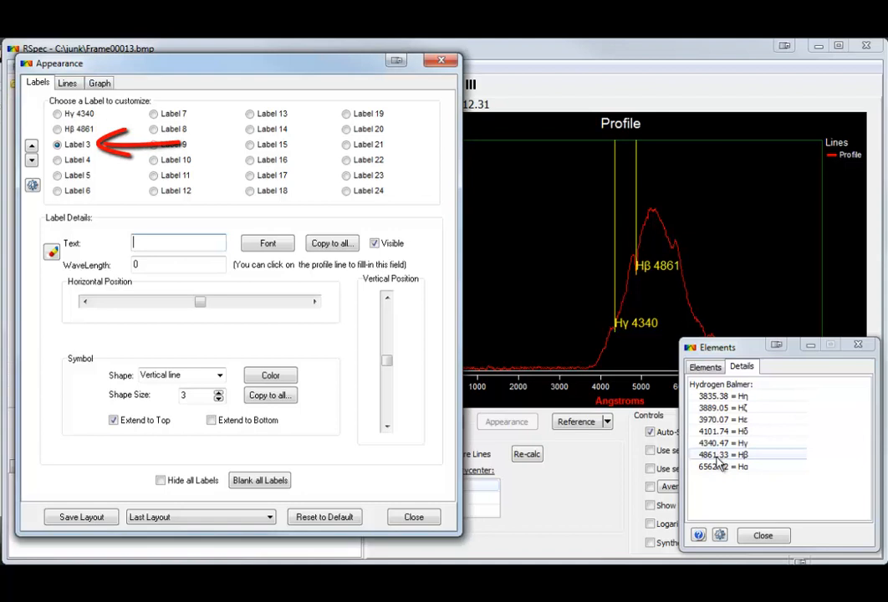
double_click(717, 466)
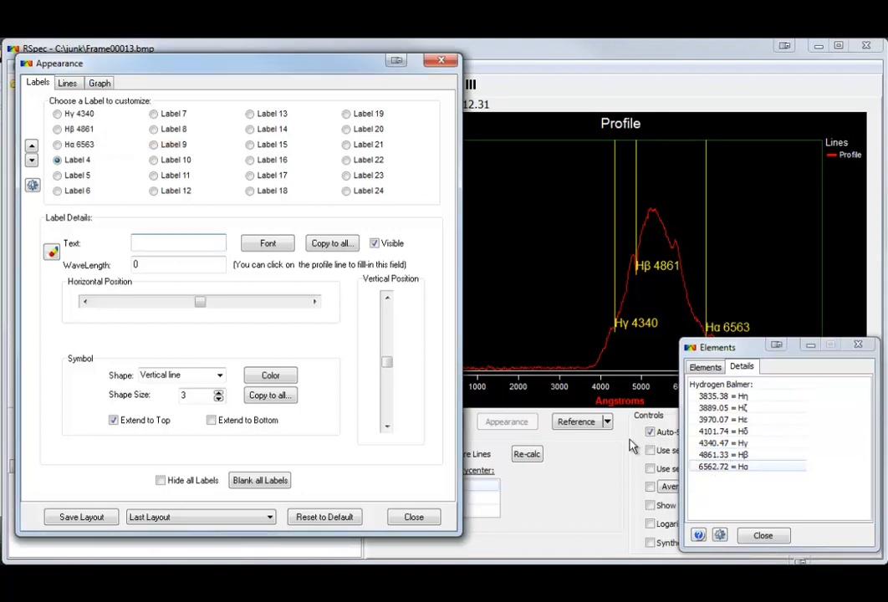
Step: Move the Hα 6563 label up near the top of its line and shift it slightly to the right
left_click(59, 143)
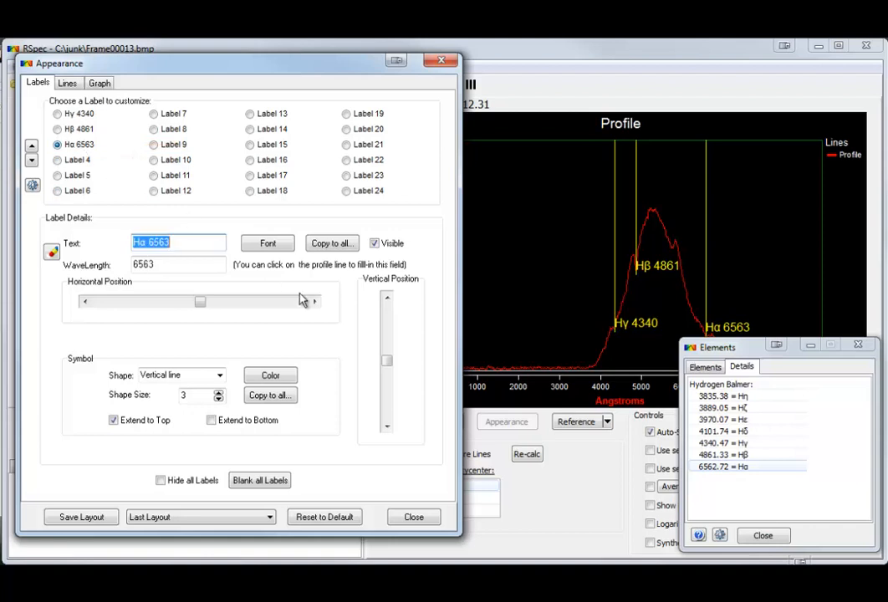
left_click_drag(388, 360, 389, 326)
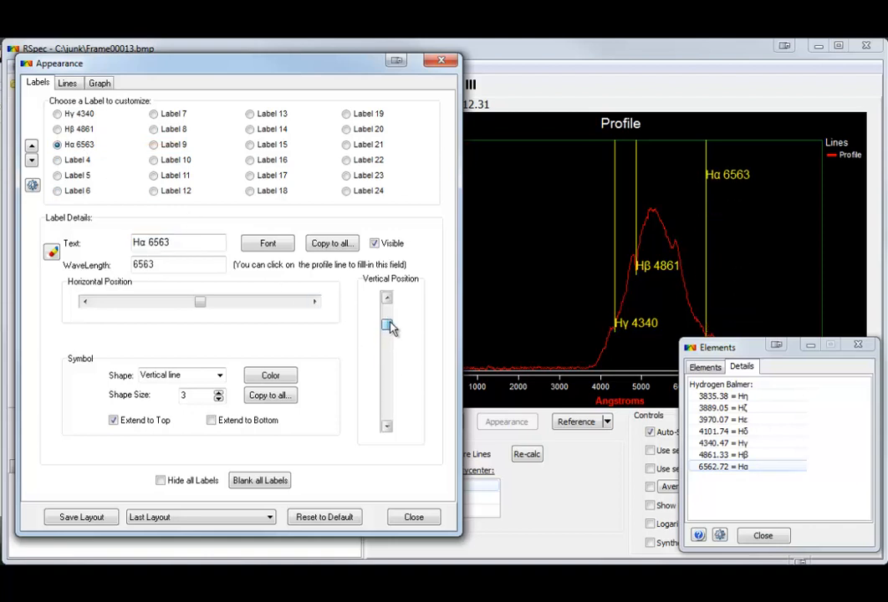
left_click(314, 302)
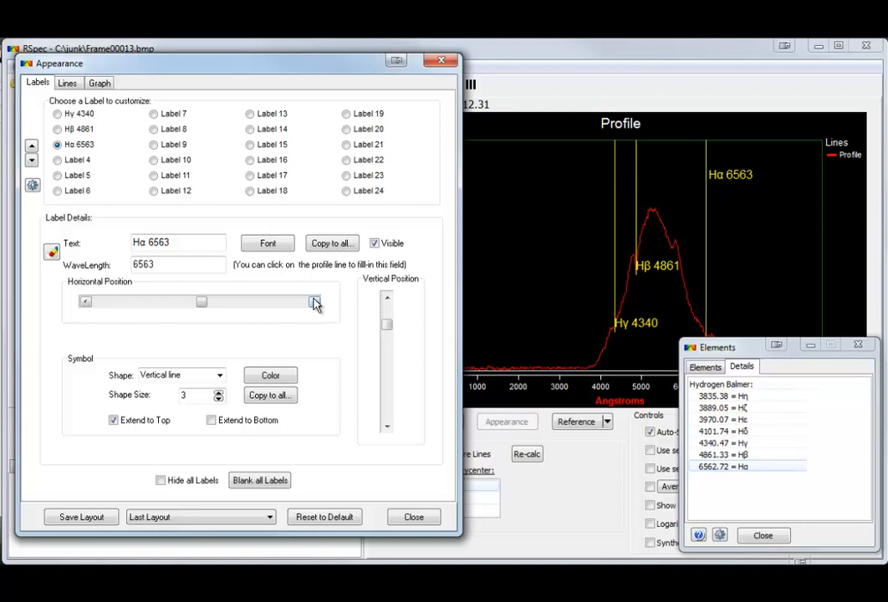
Step: Hide all labels on the profile graph and close the Appearance and Elements windows
left_click(202, 483)
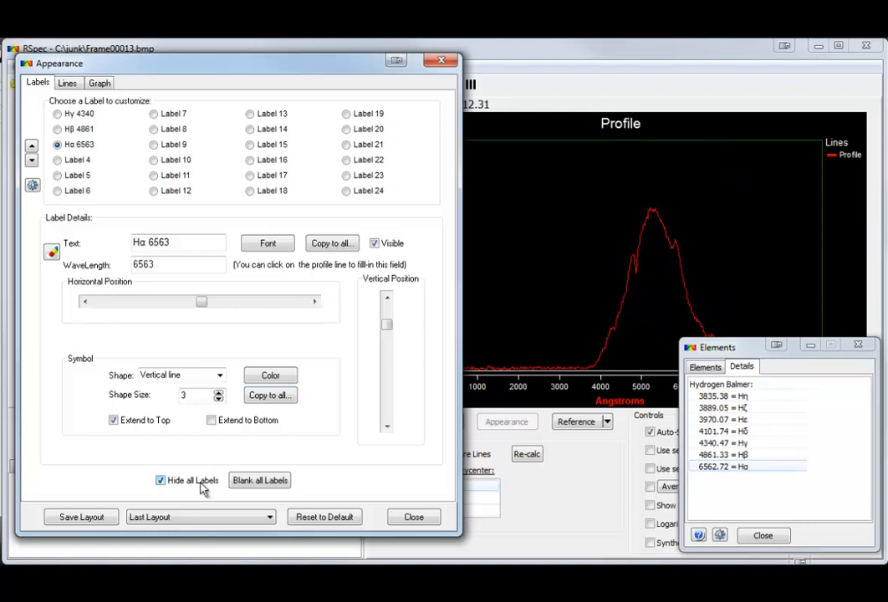
left_click(411, 517)
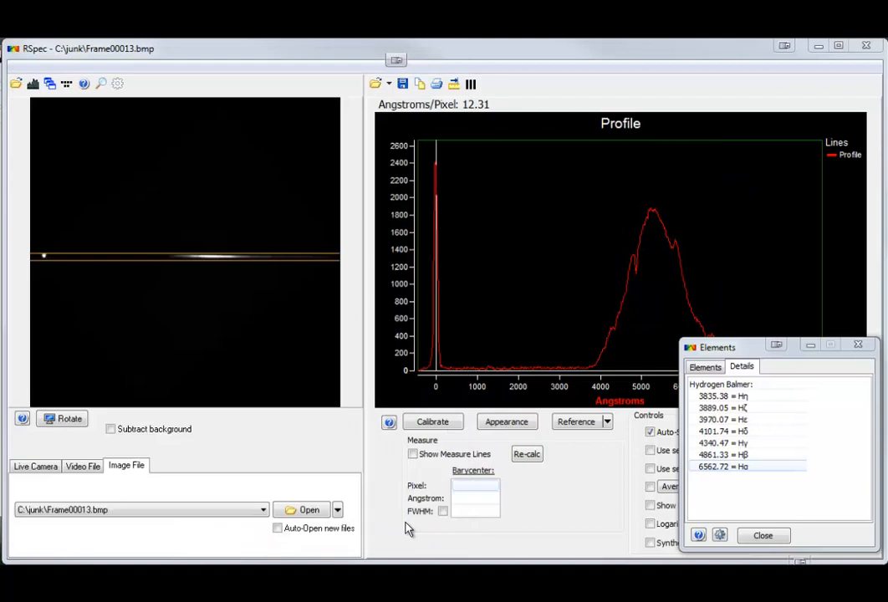
left_click(857, 345)
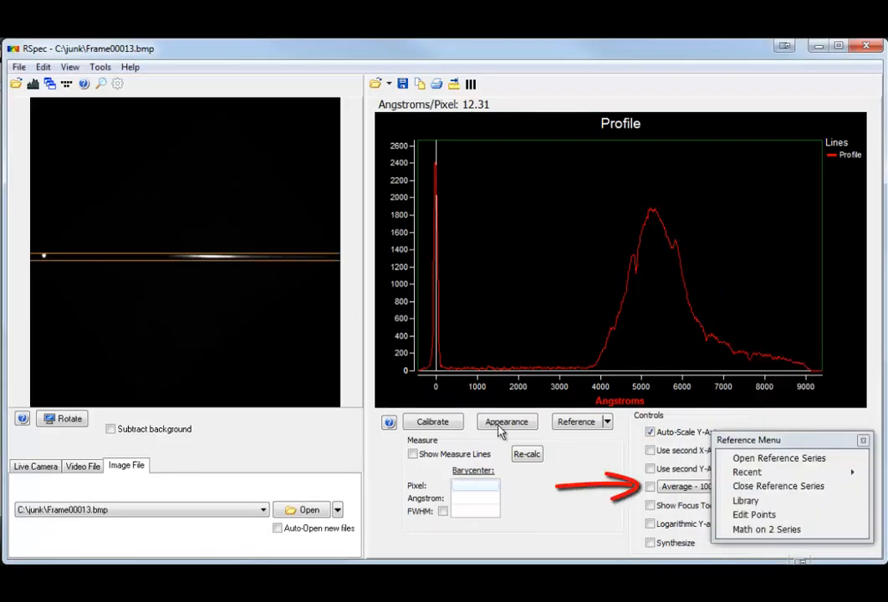
Step: Split the source video k22.avi into BMP frames in the C:\Videos folder and close the converter
left_click(100, 67)
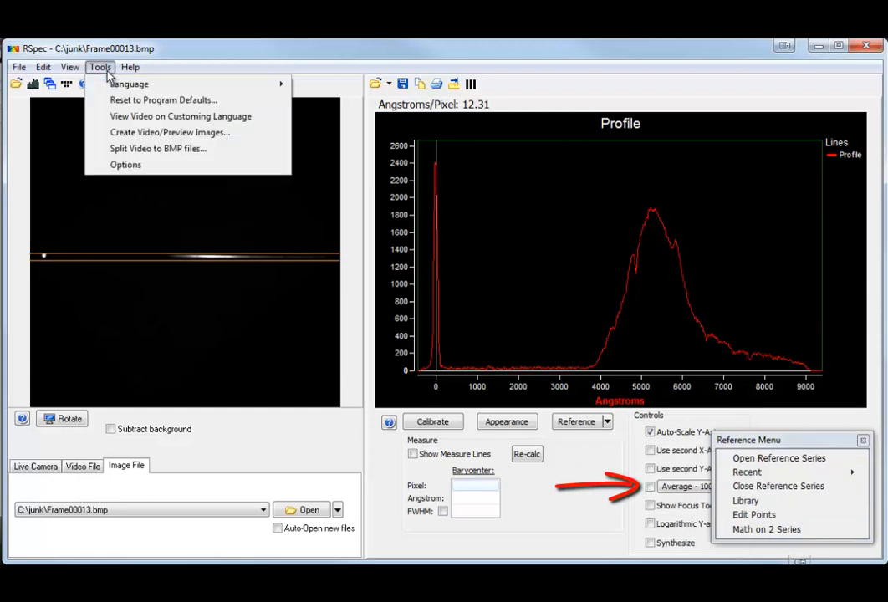
left_click(219, 150)
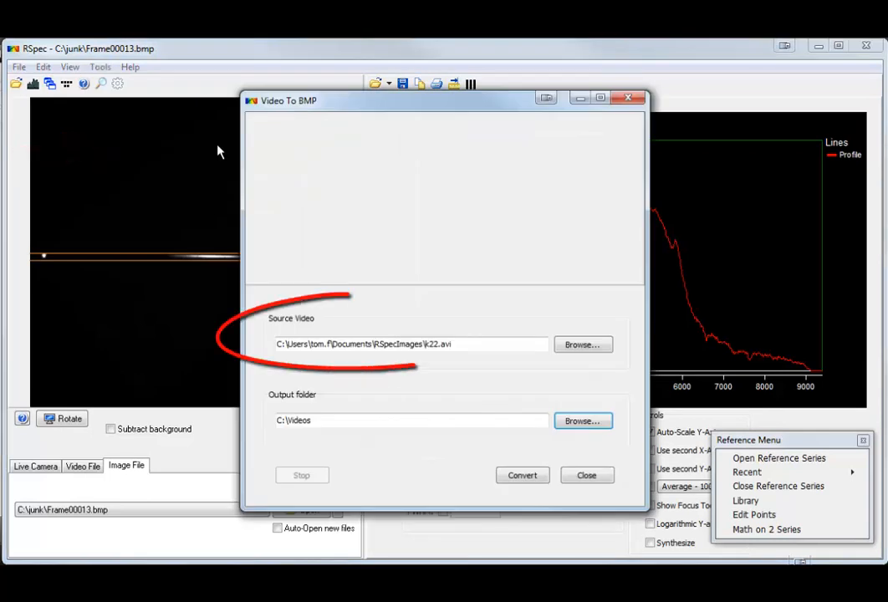
left_click(529, 475)
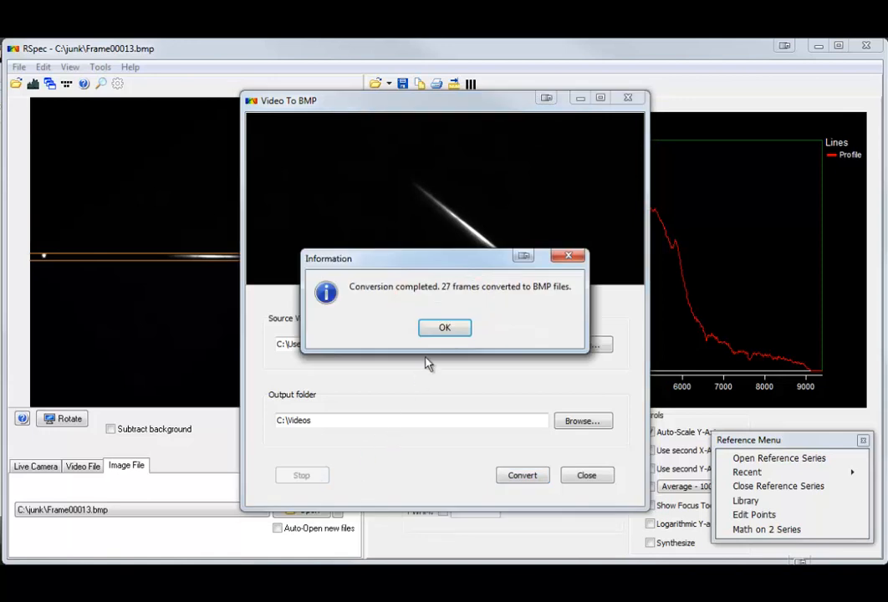
left_click(445, 328)
left_click(586, 476)
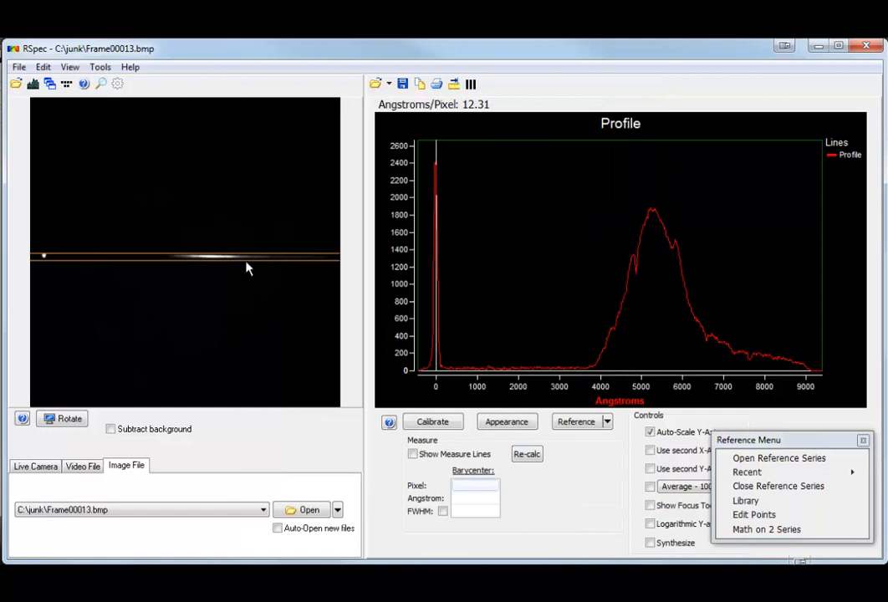
Step: Open the image preview for the c:\videos folder and view the spectra of Frame00002.bmp through Frame00004.bmp
left_click(50, 84)
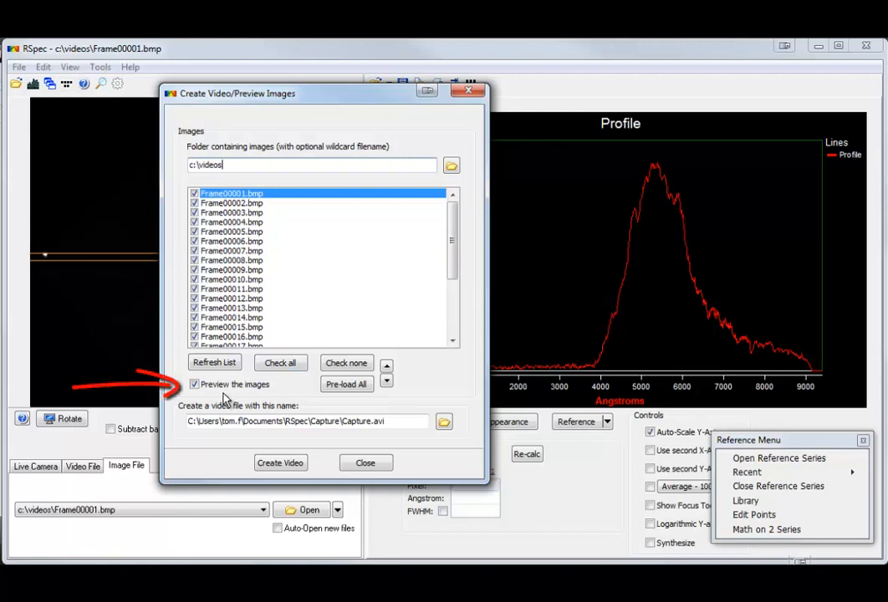
left_click(226, 203)
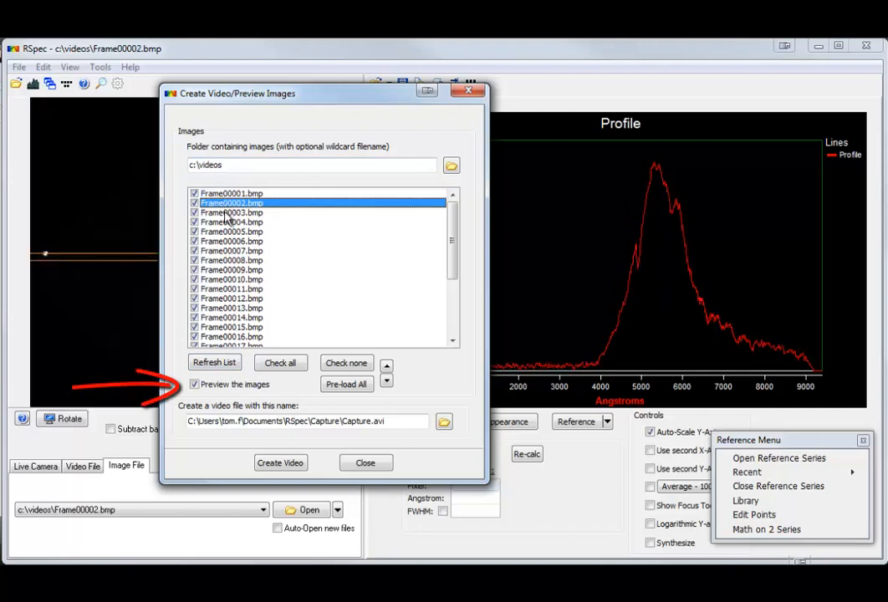
left_click(225, 213)
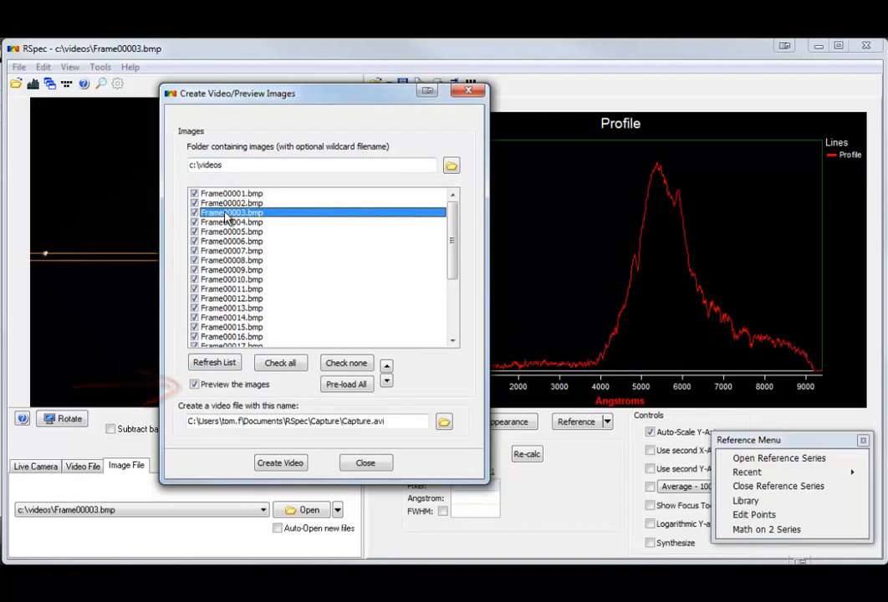
left_click(229, 224)
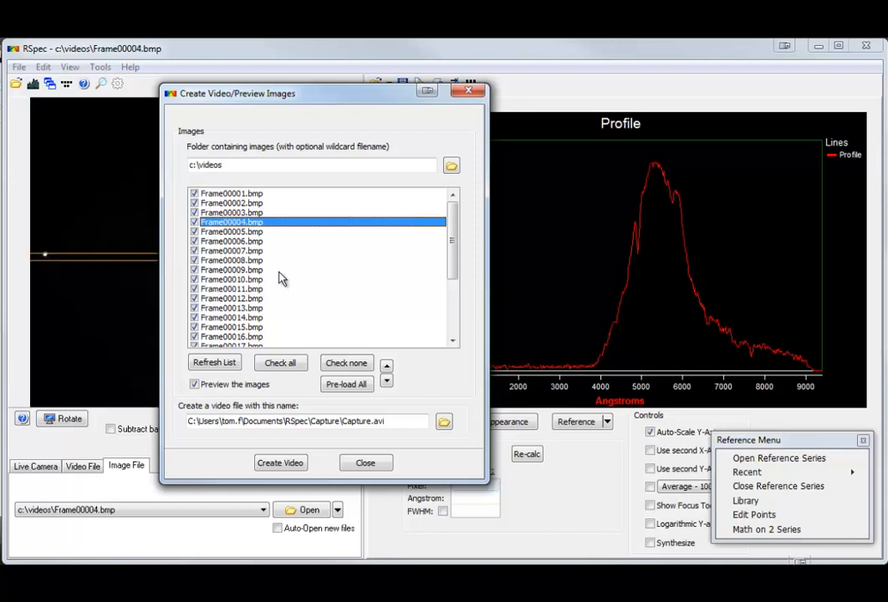
Step: Step back and forth between Frame00005.bmp and Frame00006.bmp in the preview and exclude Frame00006.bmp from the checked images
left_click(387, 382)
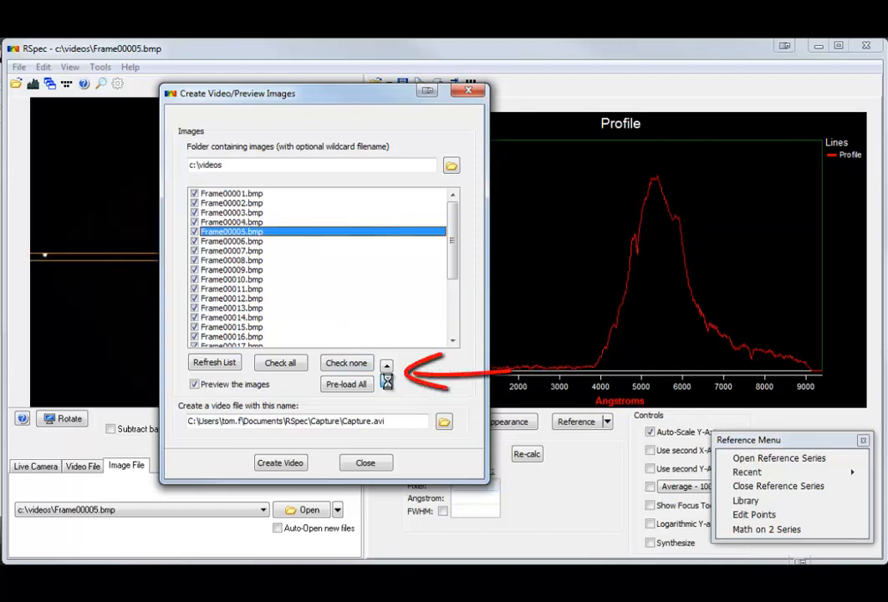
left_click(387, 382)
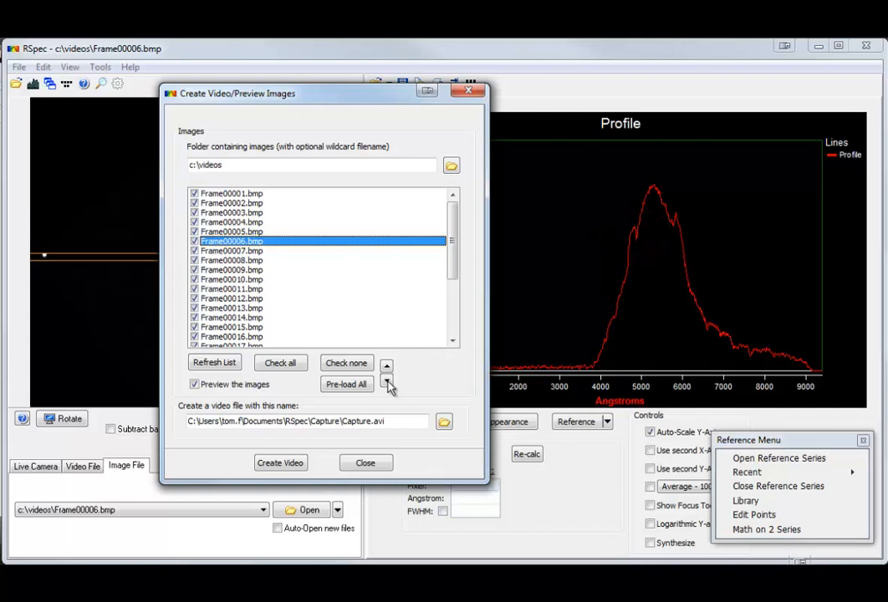
left_click(387, 367)
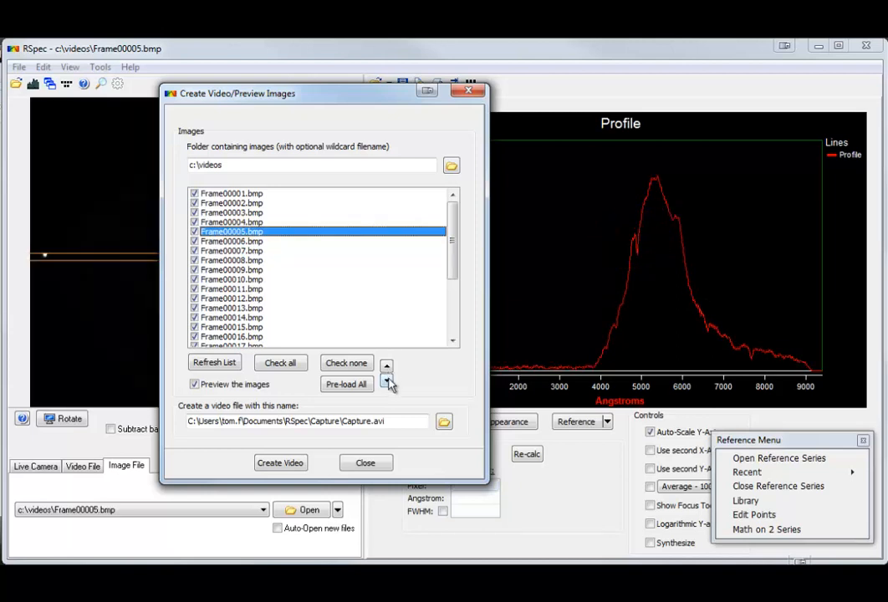
left_click(387, 382)
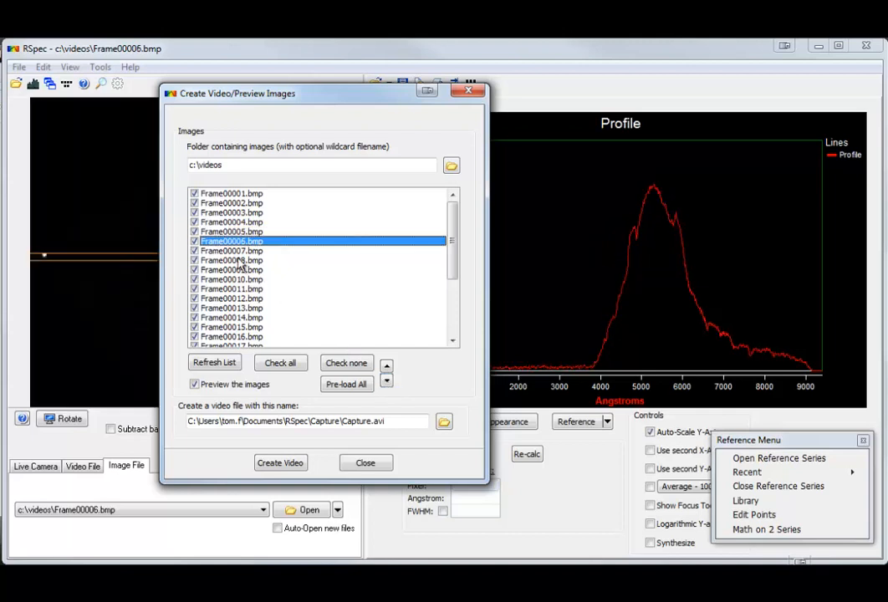
left_click(195, 241)
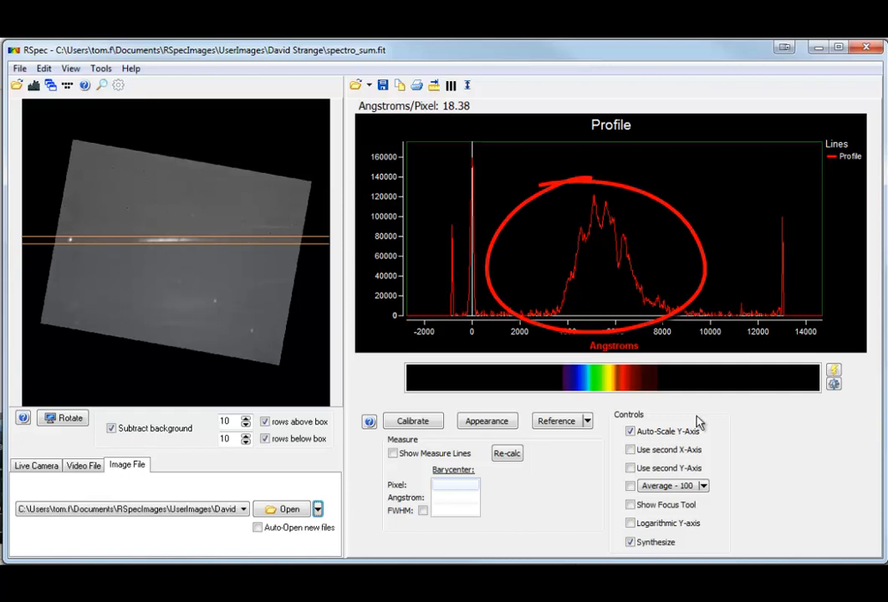
Step: Overlay the recently used reference series SN2011fe-HiResolution.dat on the profile graph
left_click(588, 421)
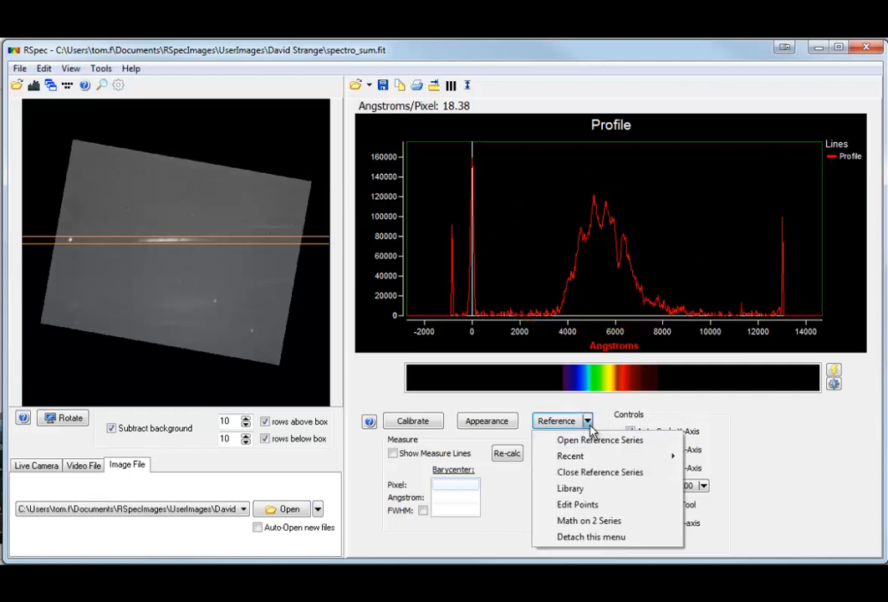
mouse_move(654, 459)
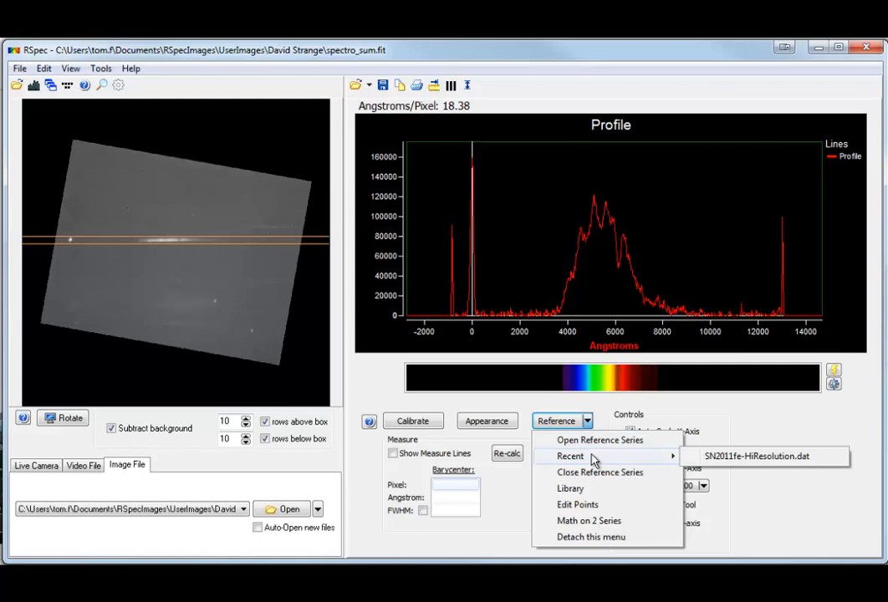
left_click(737, 458)
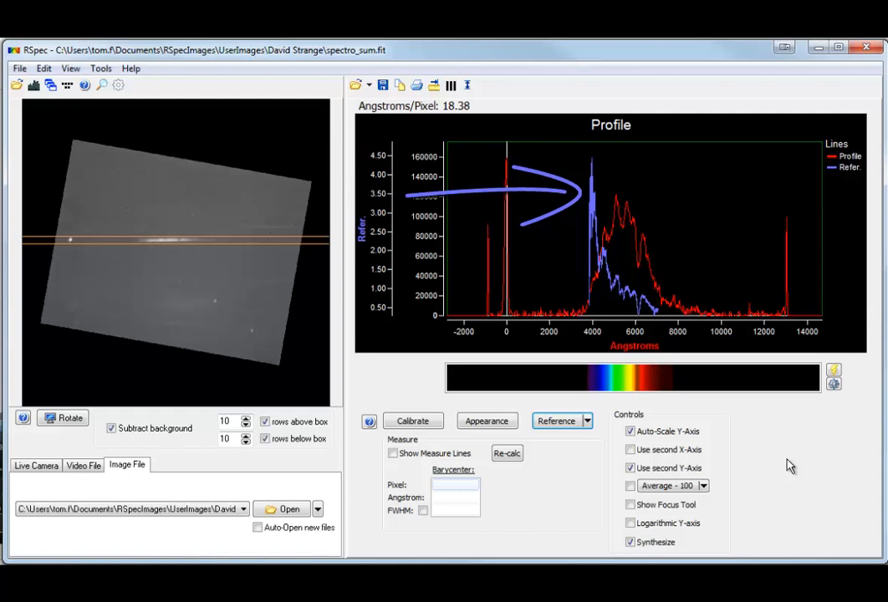
Step: Scale the reference series by a factor of 39811 for comparison with the profile over roughly 3000 to 9000 angstroms
mouse_move(563, 156)
left_mouse_down()
mouse_move(584, 290)
mouse_move(699, 323)
left_mouse_up()
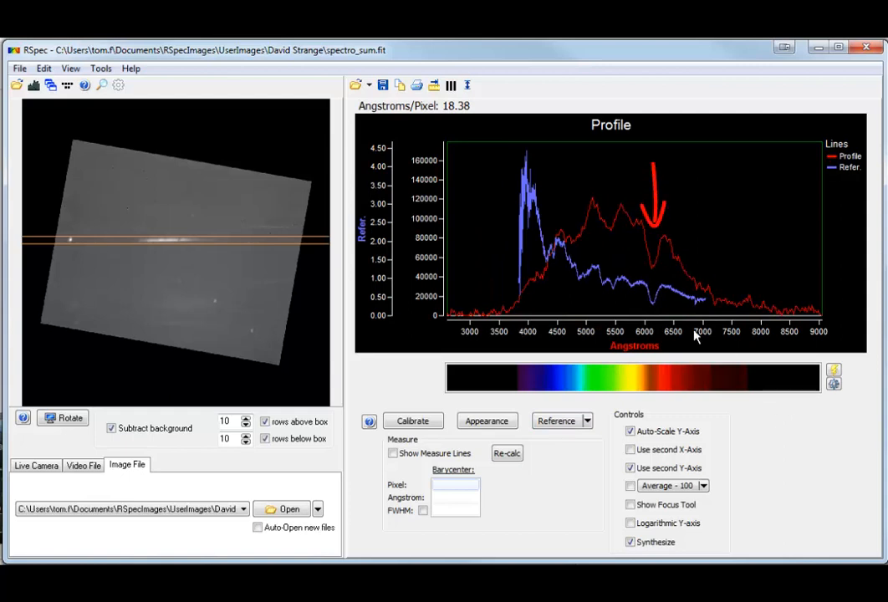
left_click(470, 87)
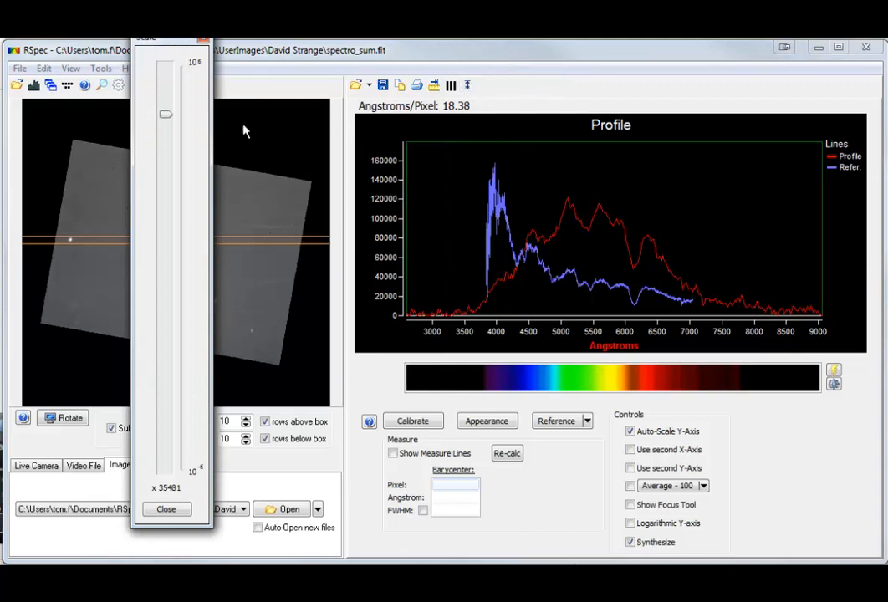
mouse_move(164, 117)
left_mouse_down()
mouse_move(167, 128)
mouse_move(174, 100)
mouse_move(176, 114)
left_mouse_up()
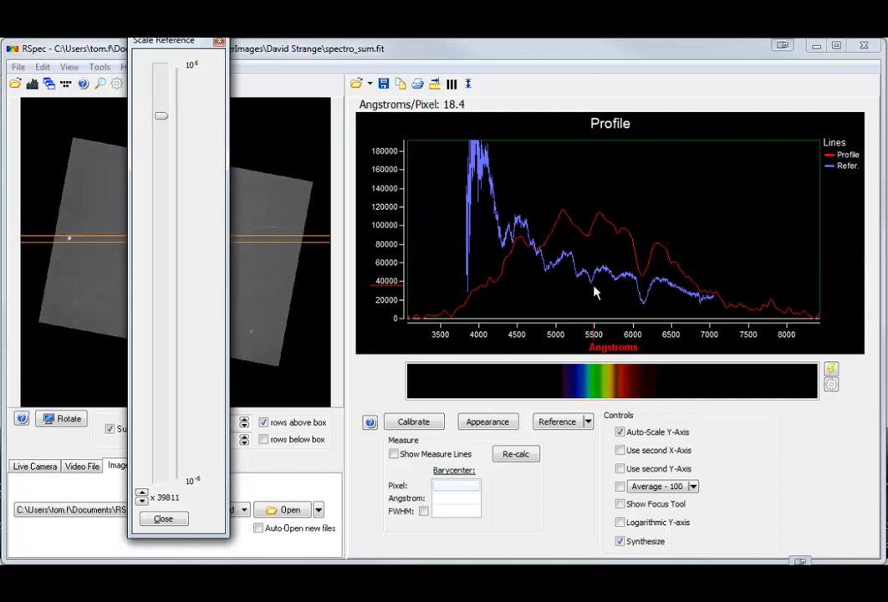
mouse_move(594, 292)
left_mouse_down()
mouse_move(499, 299)
mouse_move(644, 313)
mouse_move(485, 316)
left_mouse_up()
left_click(217, 43)
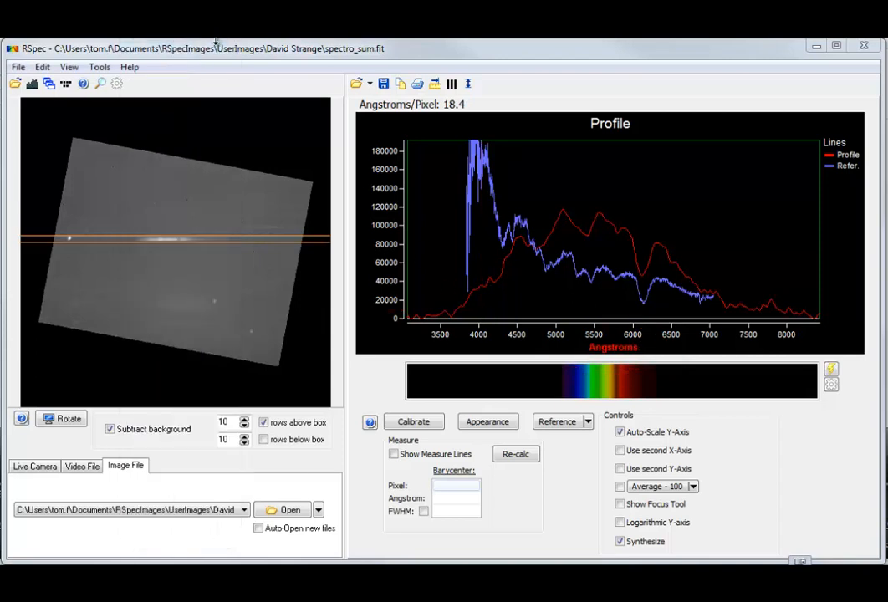
Step: Review the program options and the advanced options, including FITS processing and background subtraction, and close the options
left_click(119, 85)
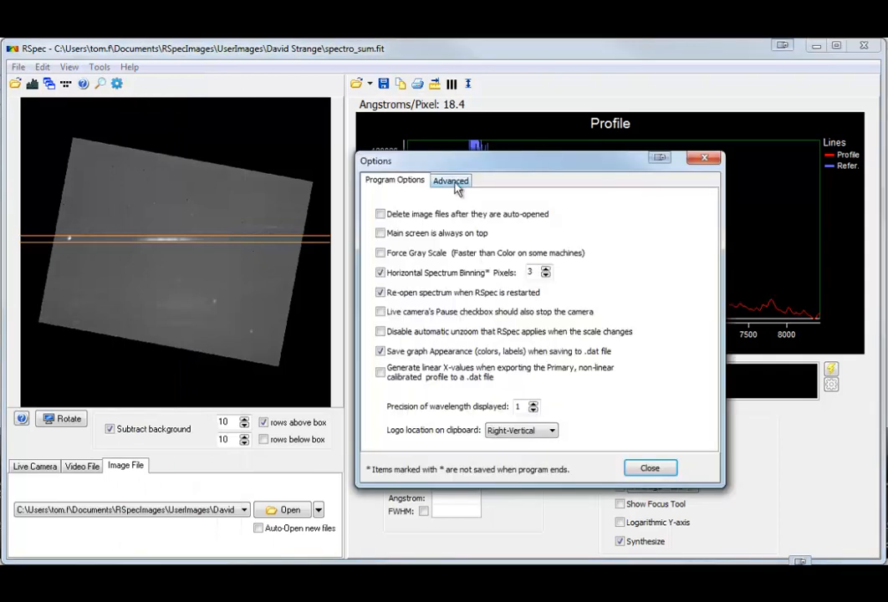
left_click(456, 184)
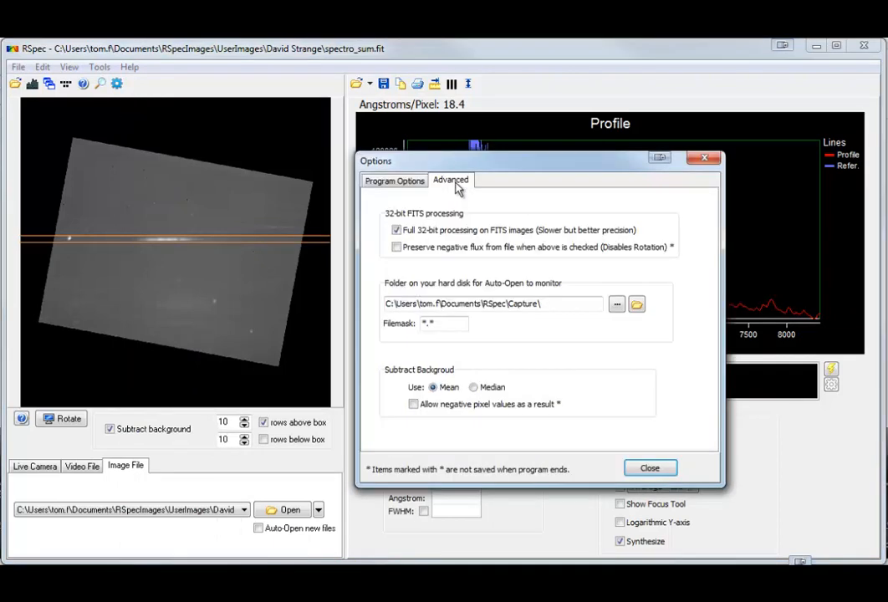
left_click(409, 186)
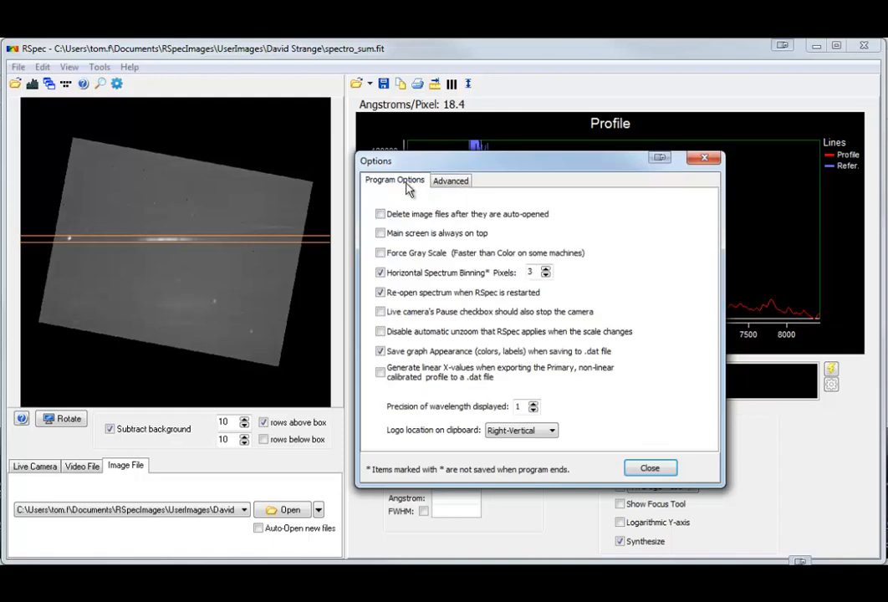
left_click(641, 468)
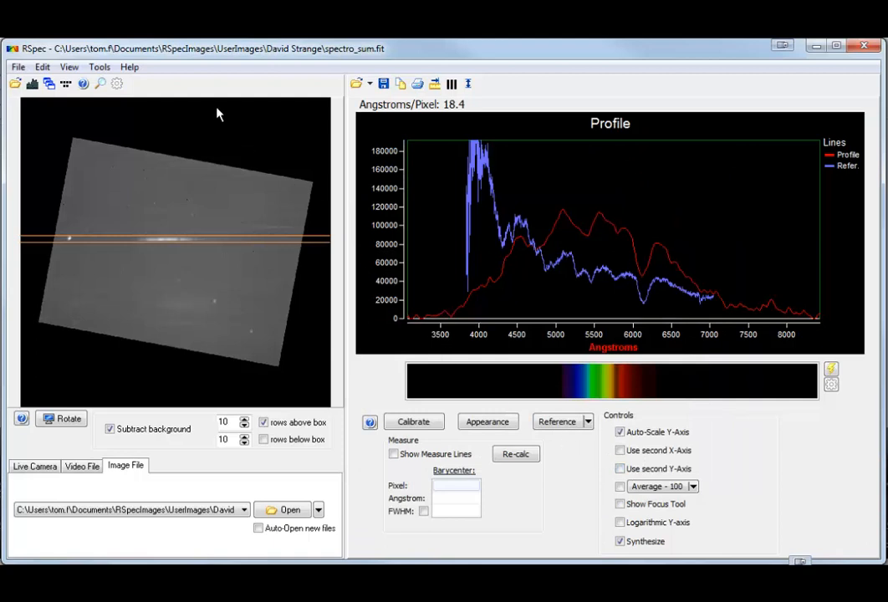
Step: Show the message IDs on the interface labels and turn them off again
left_click(106, 68)
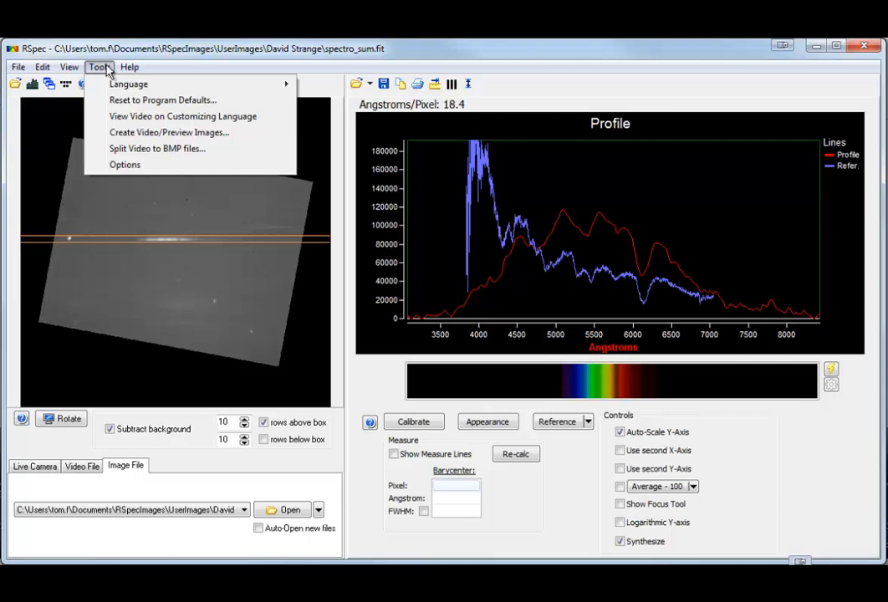
mouse_move(118, 88)
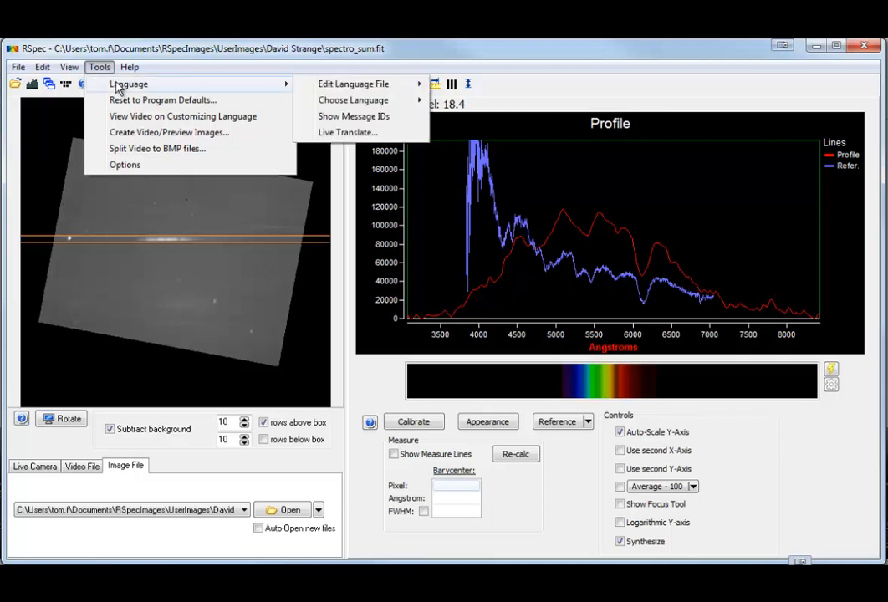
left_click(349, 120)
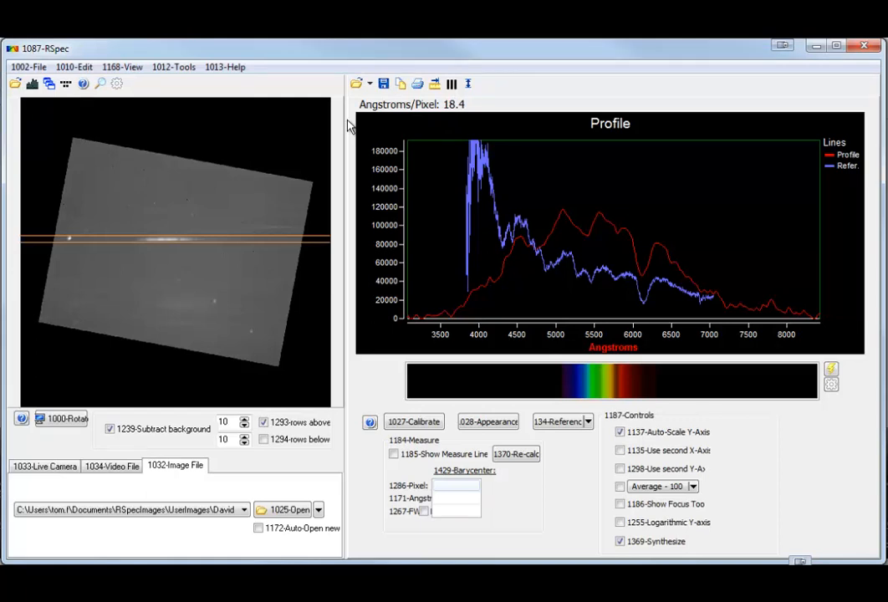
left_click(177, 67)
mouse_move(205, 87)
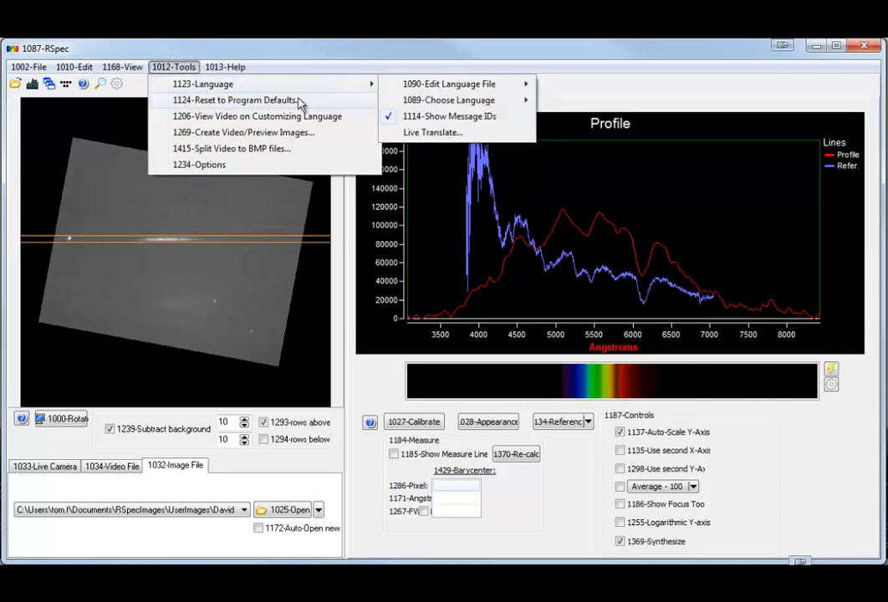
left_click(428, 119)
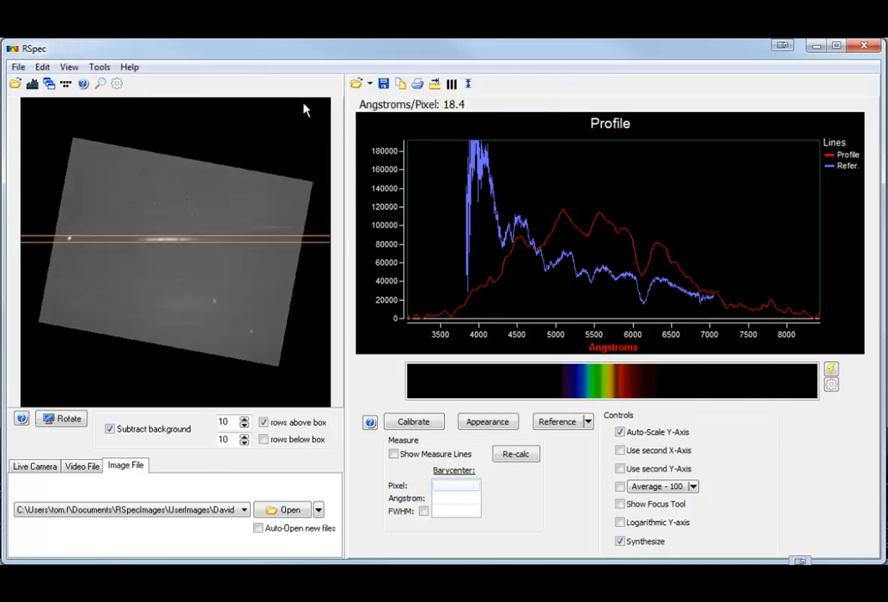
Step: Use Live Translate to change the label of the Calibrate button to "Calibrer"
left_click(104, 70)
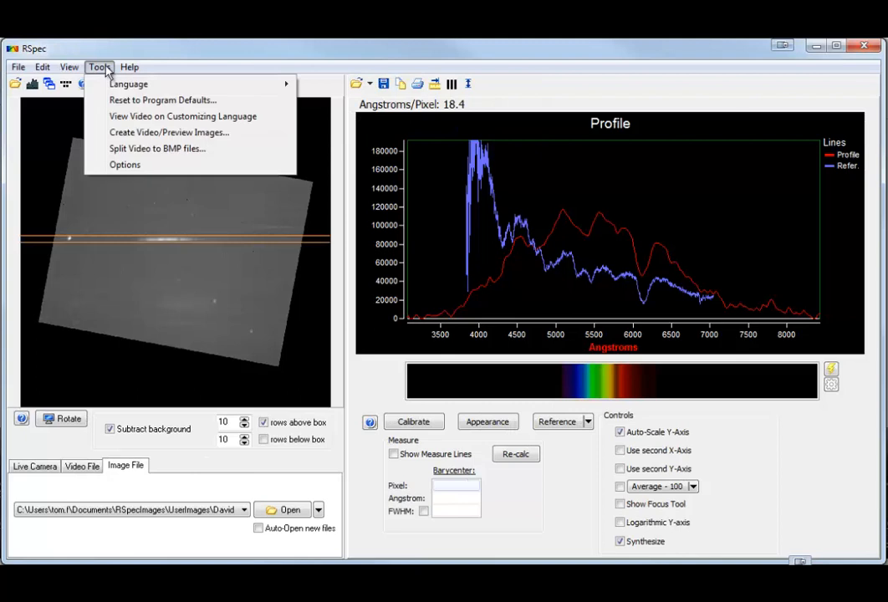
mouse_move(117, 84)
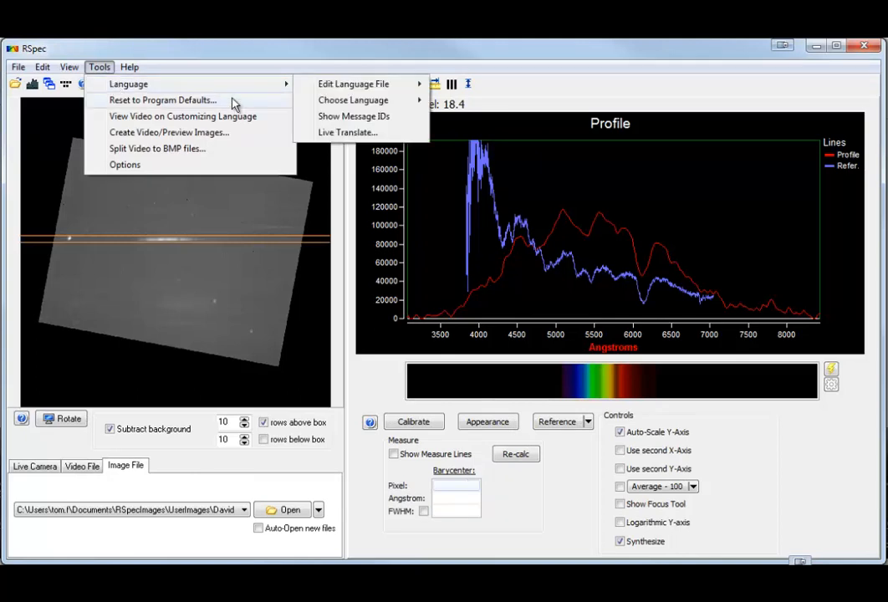
left_click(360, 134)
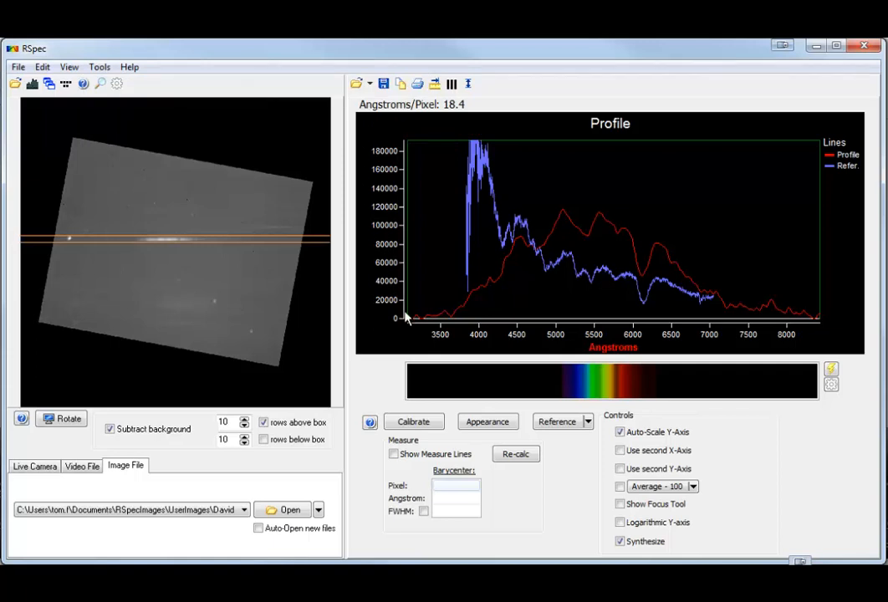
left_click(436, 427)
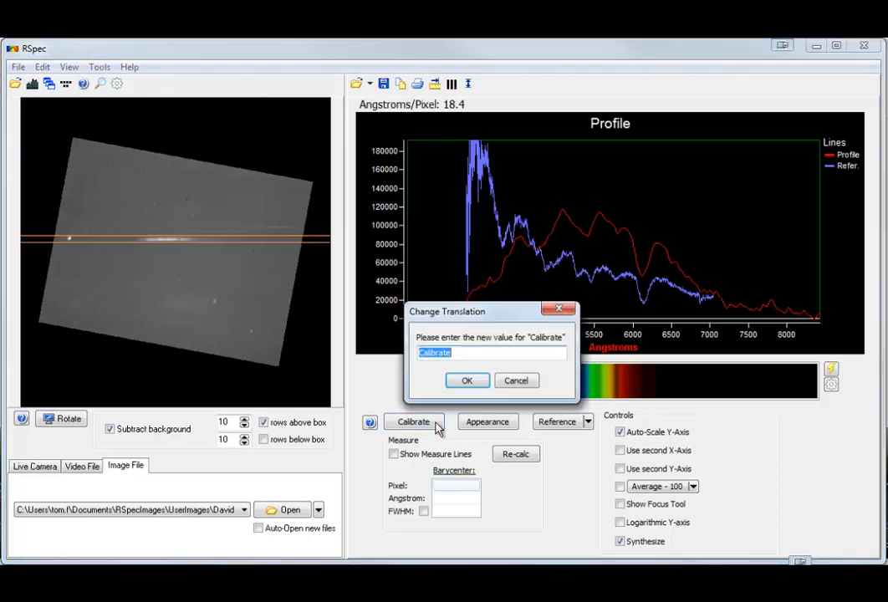
type("Ca")
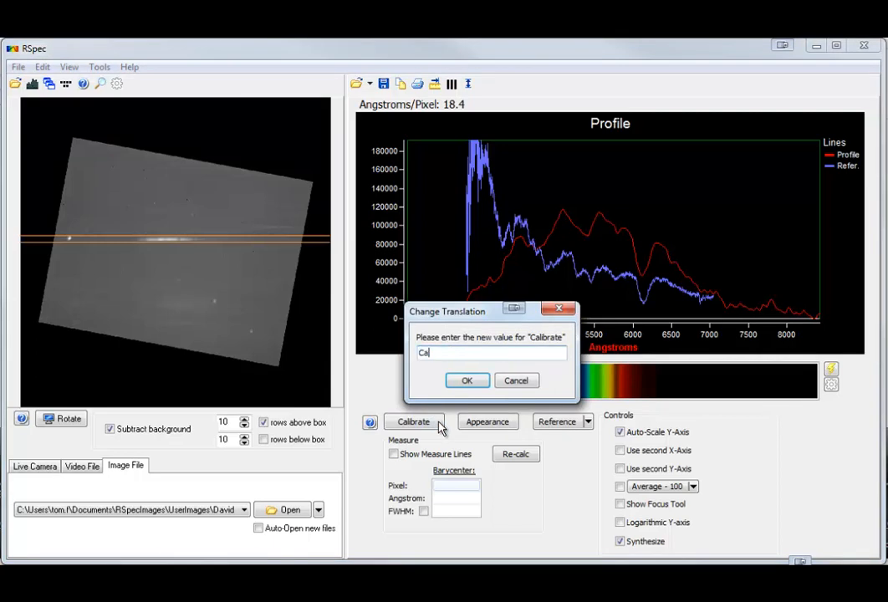
type("librer")
left_click(465, 381)
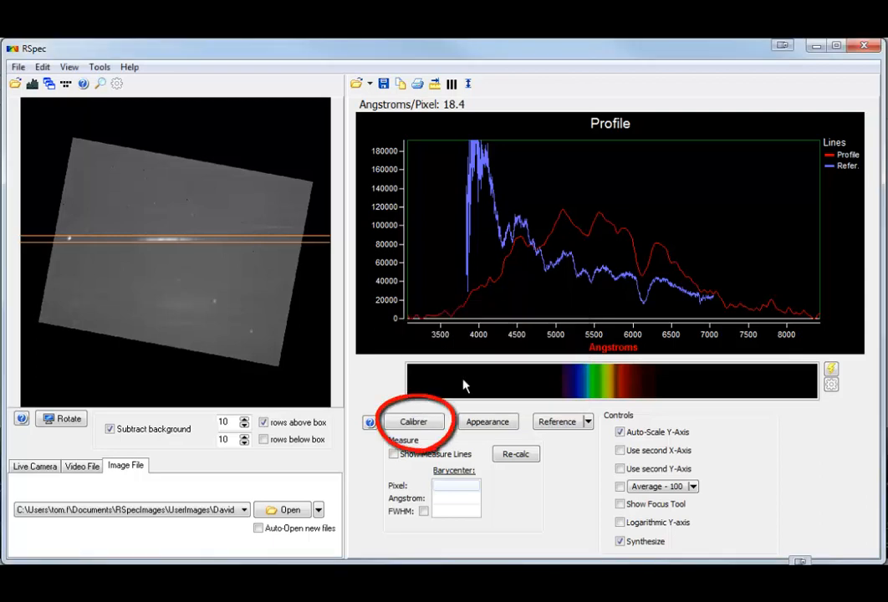
Step: Open the translation of the "Use second X-Axis" label and the Reference options, dismissing both without changes
right_click(658, 458)
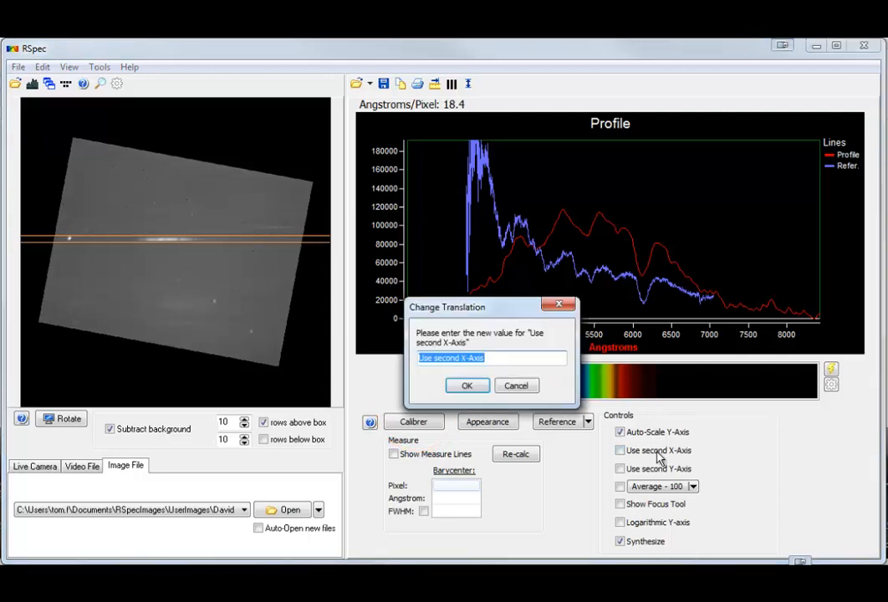
left_click(532, 389)
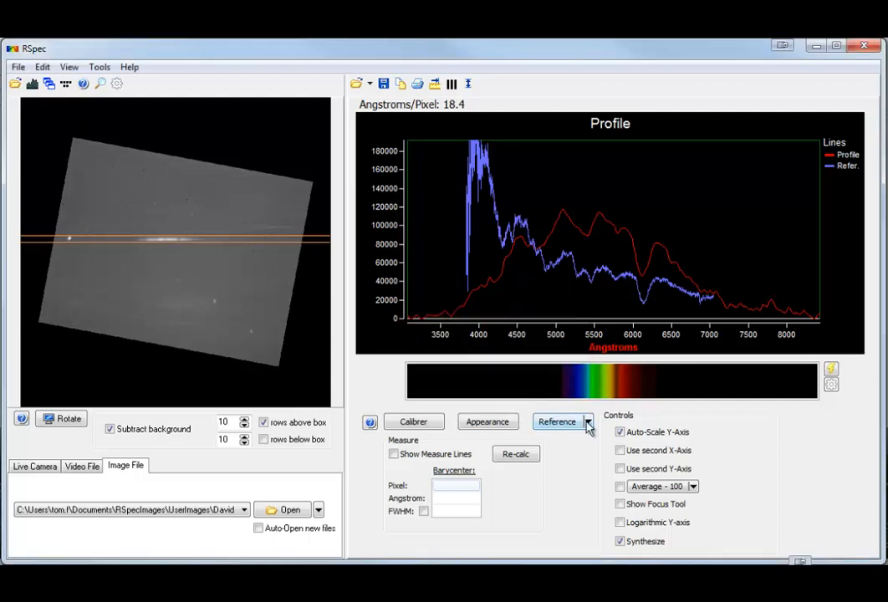
left_click(588, 422)
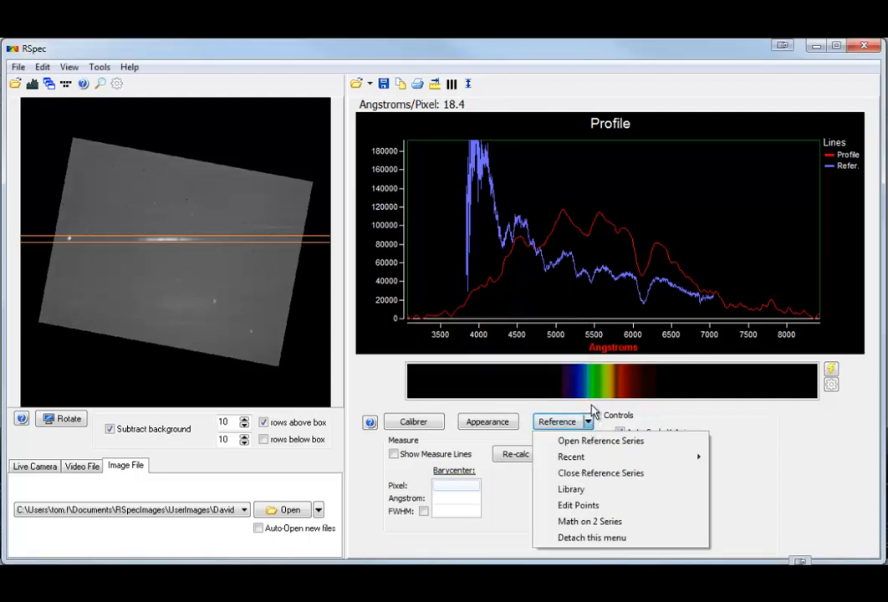
left_click(592, 406)
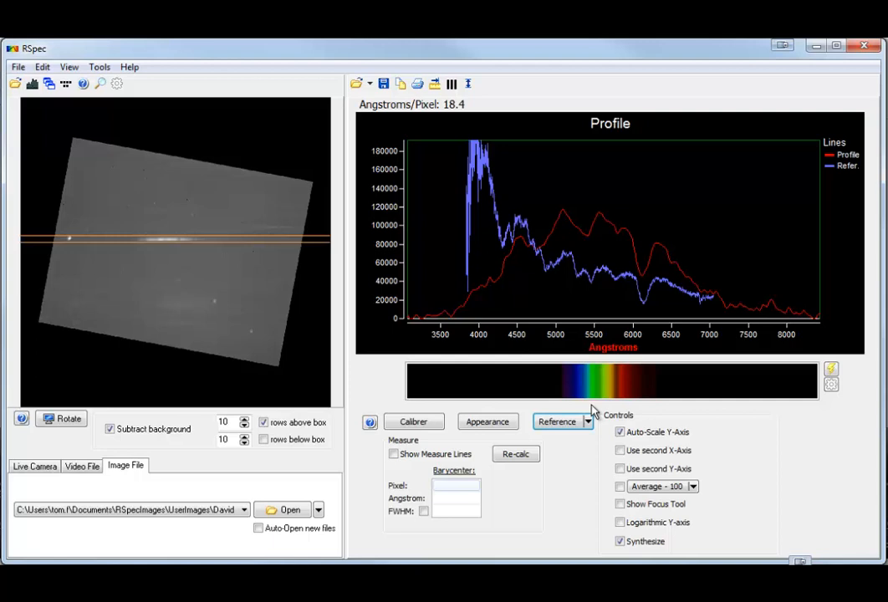